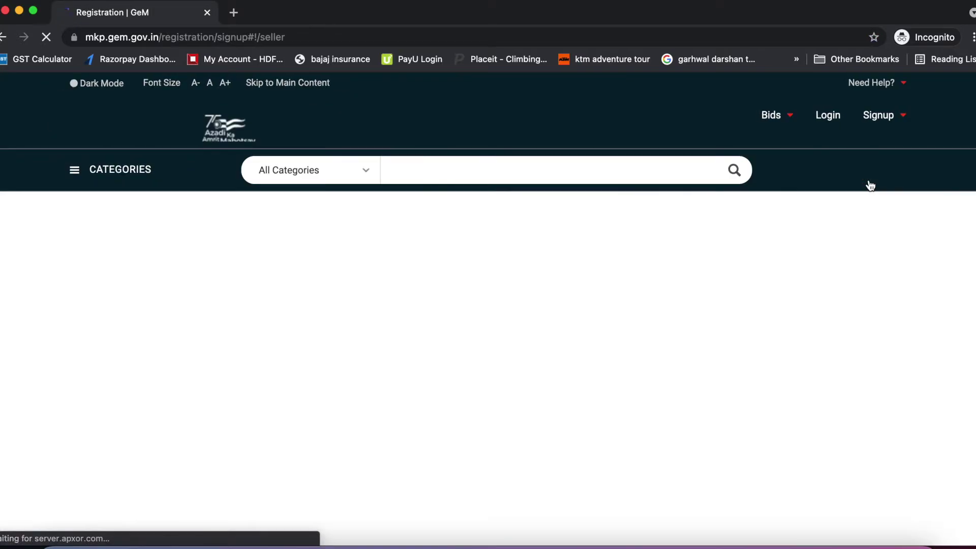
Review and accept the GeM seller registration terms and conditions
scroll(871, 186, "down", 5)
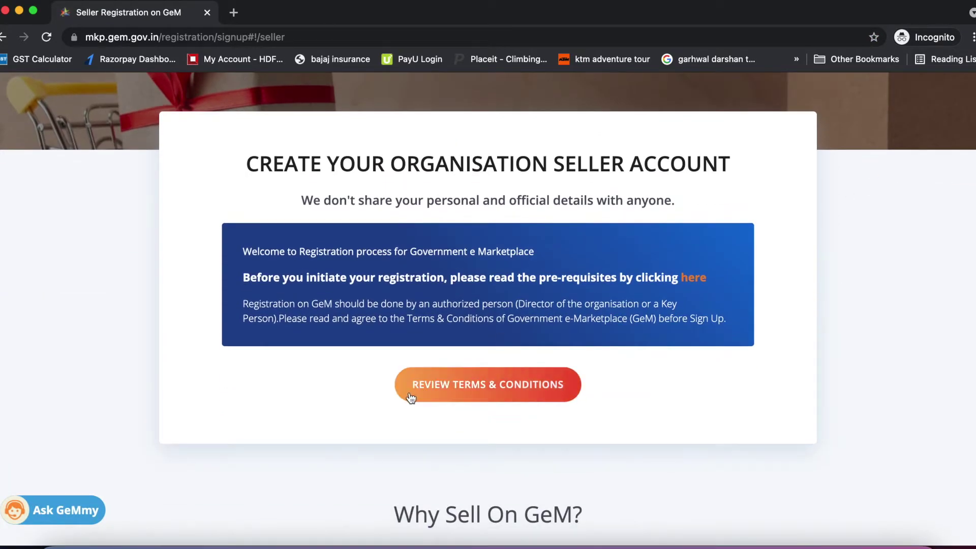
left_click(410, 394)
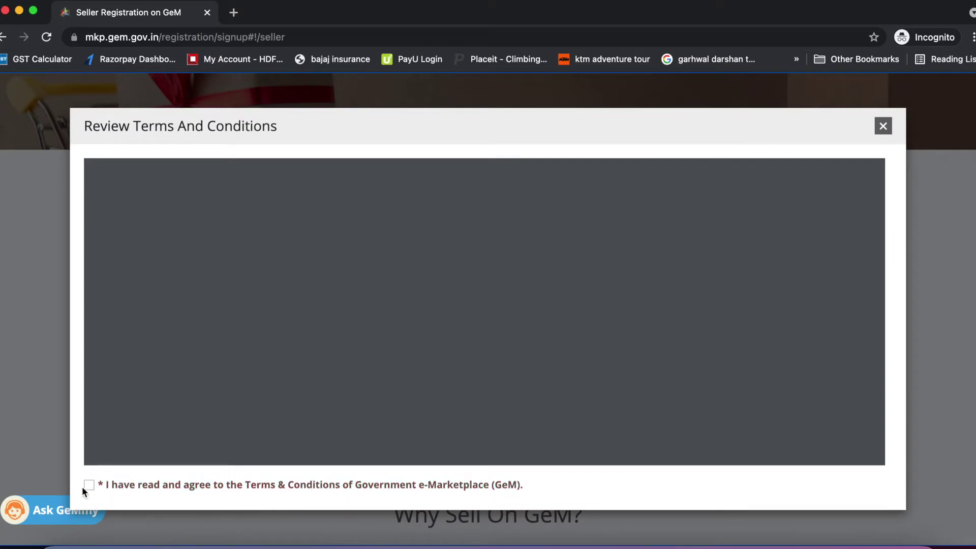
left_click(89, 493)
Set the Business / Organisation Type to Proprietorship
scroll(422, 391, "down", 3)
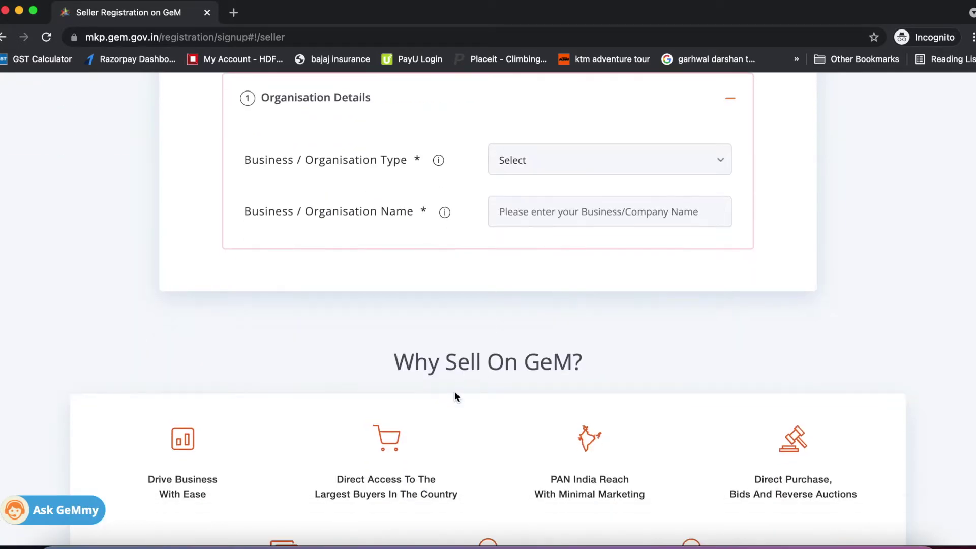
scroll(570, 265, "up", 2)
left_click(585, 253)
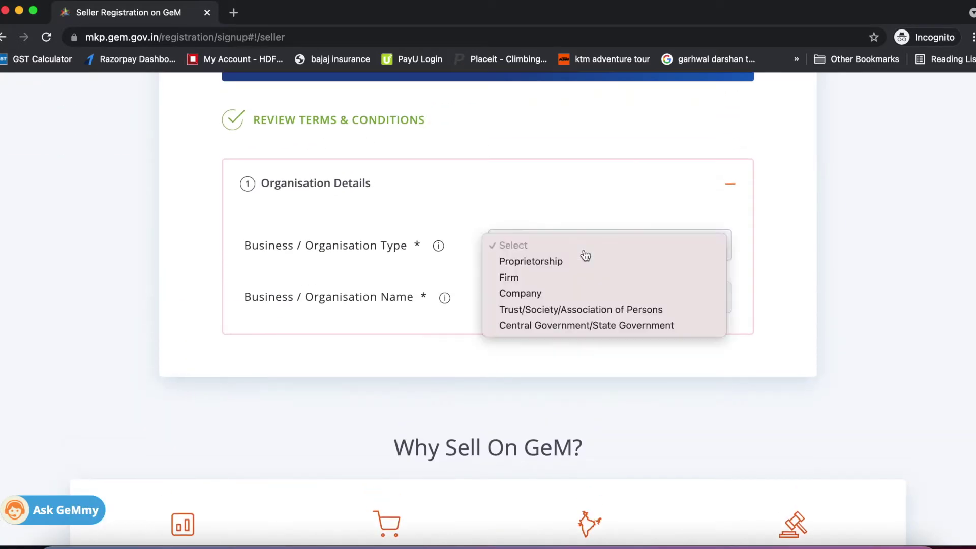
left_click(543, 263)
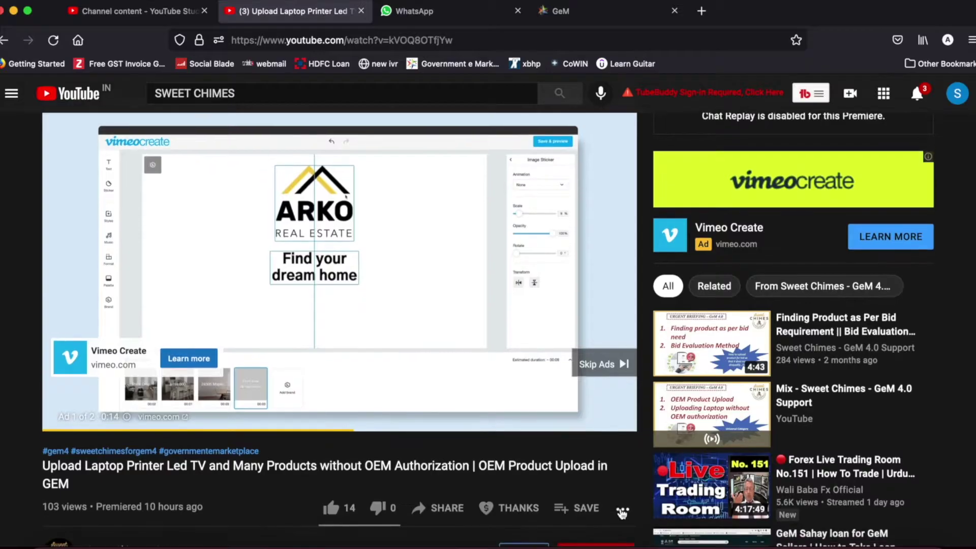
scroll(621, 514, "down", 2)
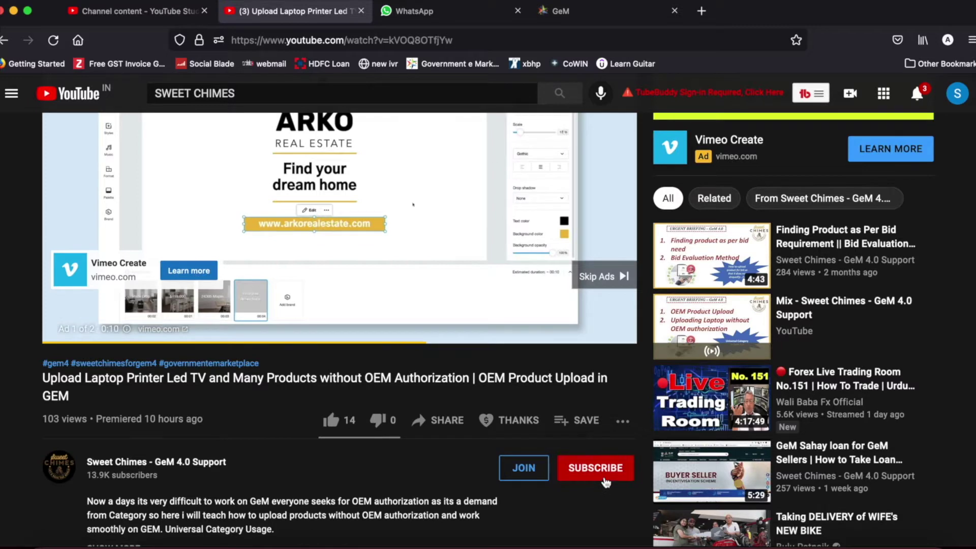
Subscribe to Sweet Chimes with All notifications, keep ads on the Premium offer, and like the video
left_click(604, 473)
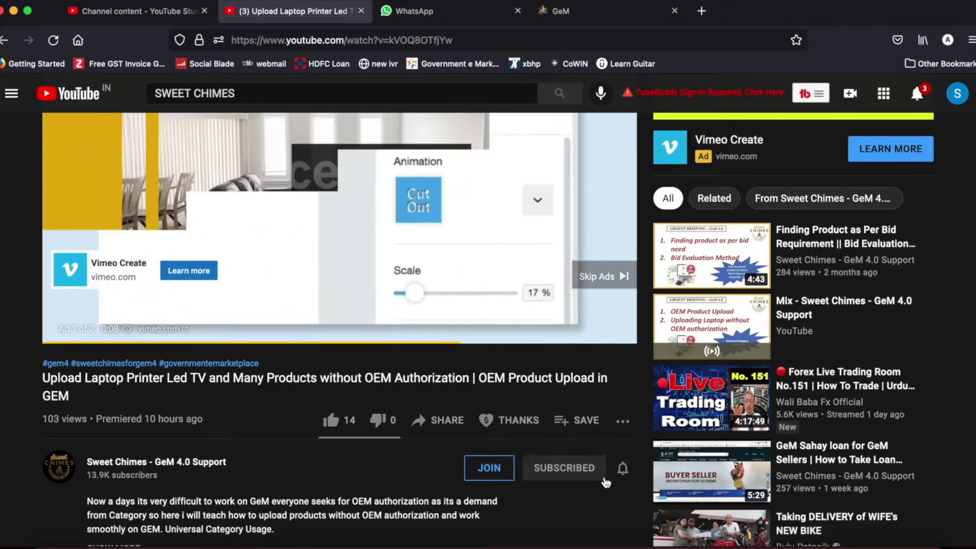
left_click(623, 468)
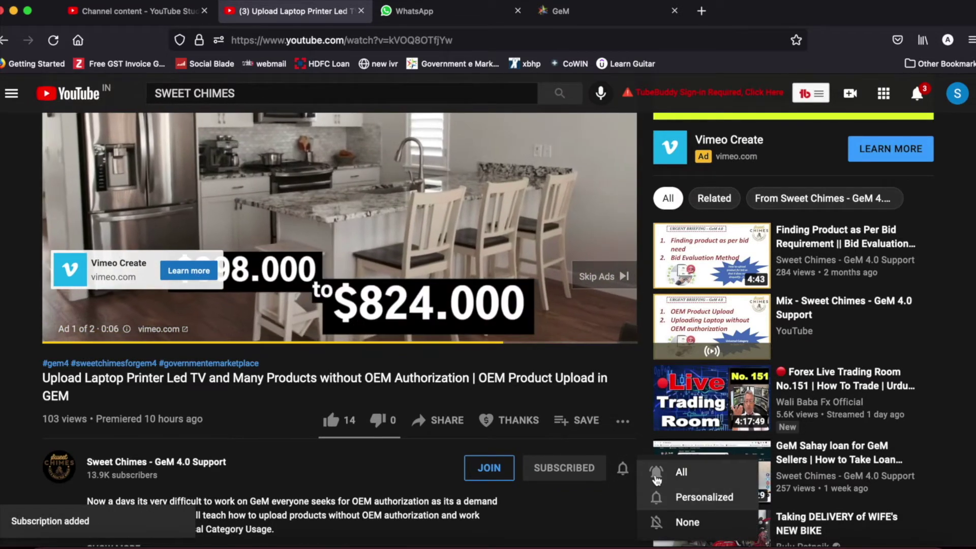
left_click(656, 480)
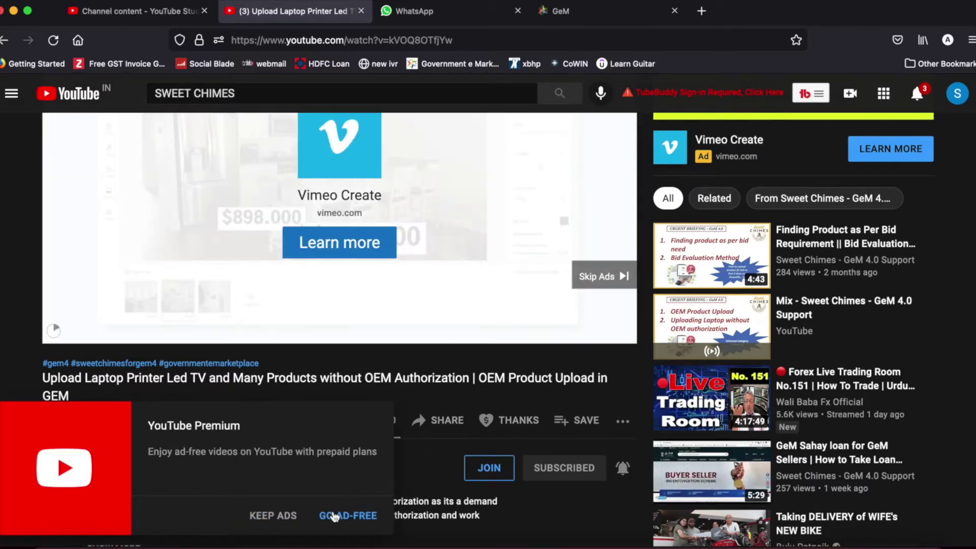
left_click(291, 517)
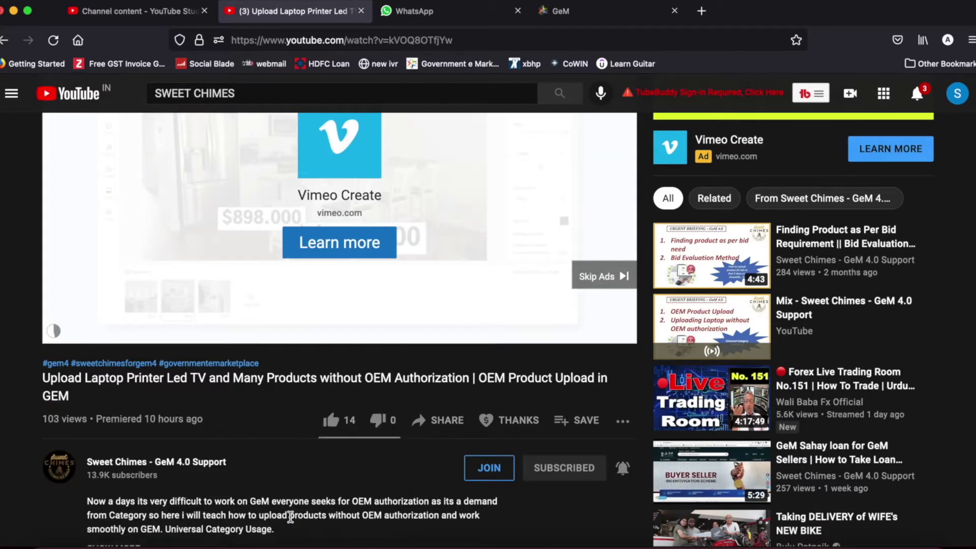
left_click(335, 422)
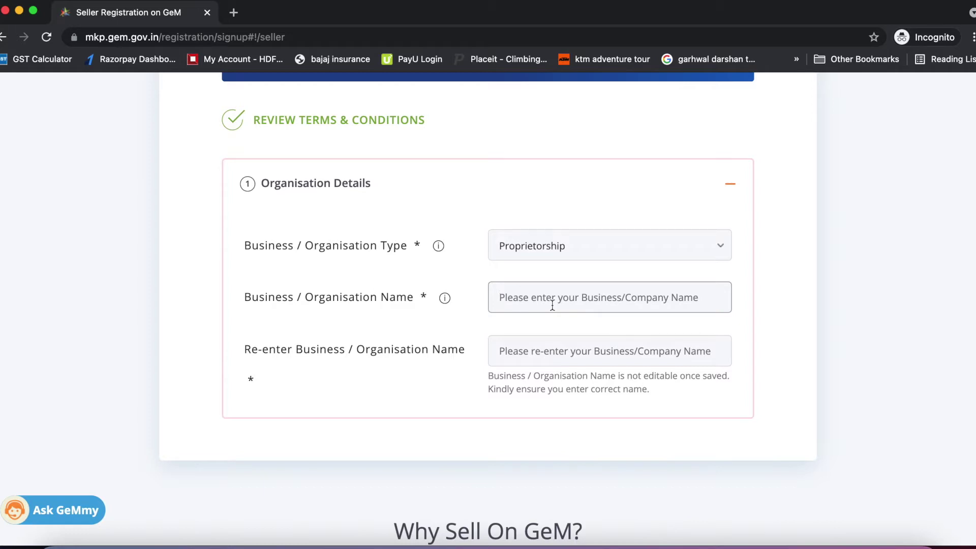
Enter the business name TEAM TECH SOLUTIONS and choose Aadhaar for personal authentication
type("TEAM TEA")
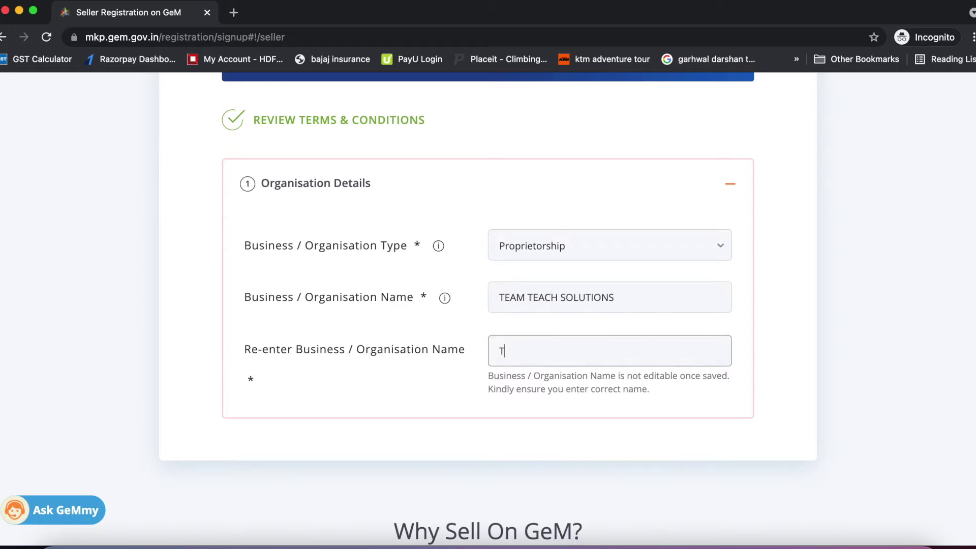
type("CH")
key("BackSpace")
key("BackSpace")
key("BackSpace")
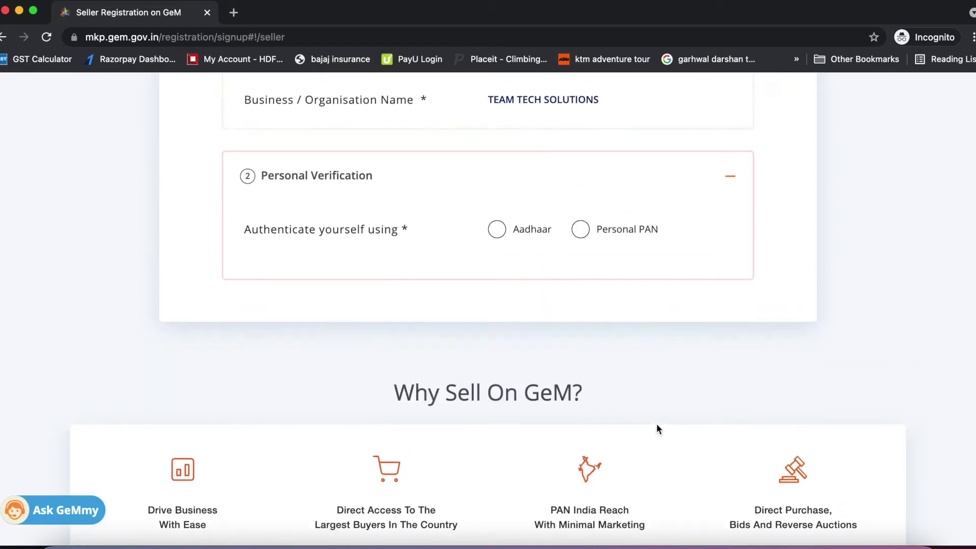
left_click(495, 233)
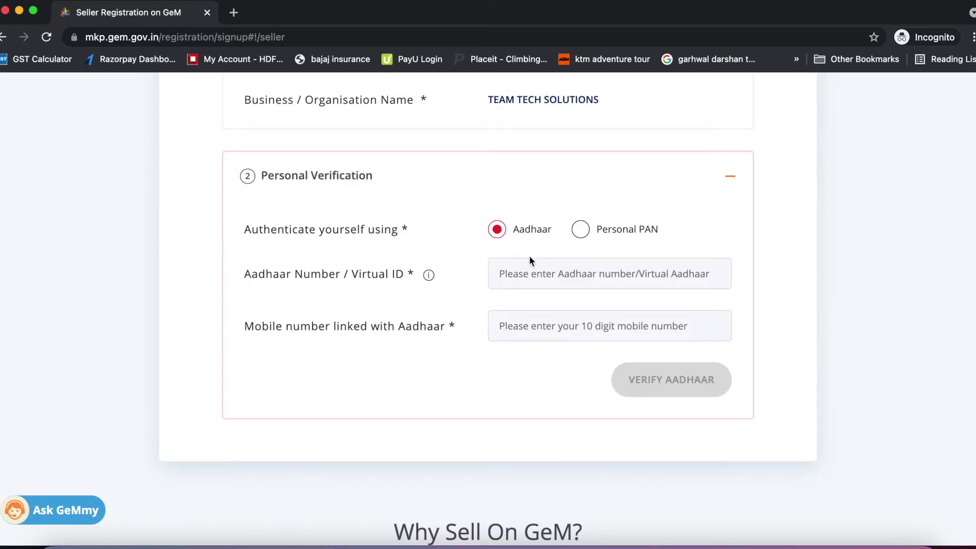
Enter the Aadhaar number and linked mobile number, then submit for Aadhaar verification
left_click(520, 271)
type("221")
left_click(509, 326)
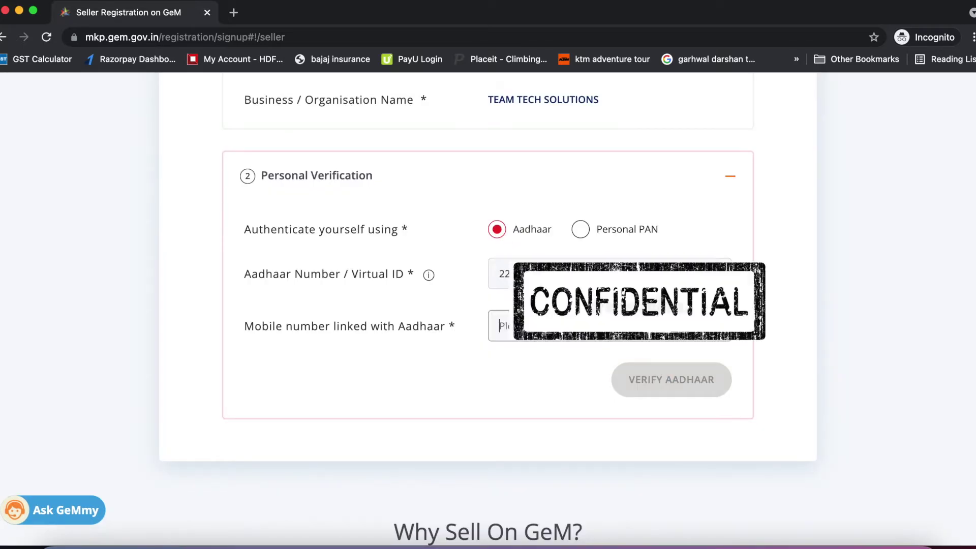
type("86")
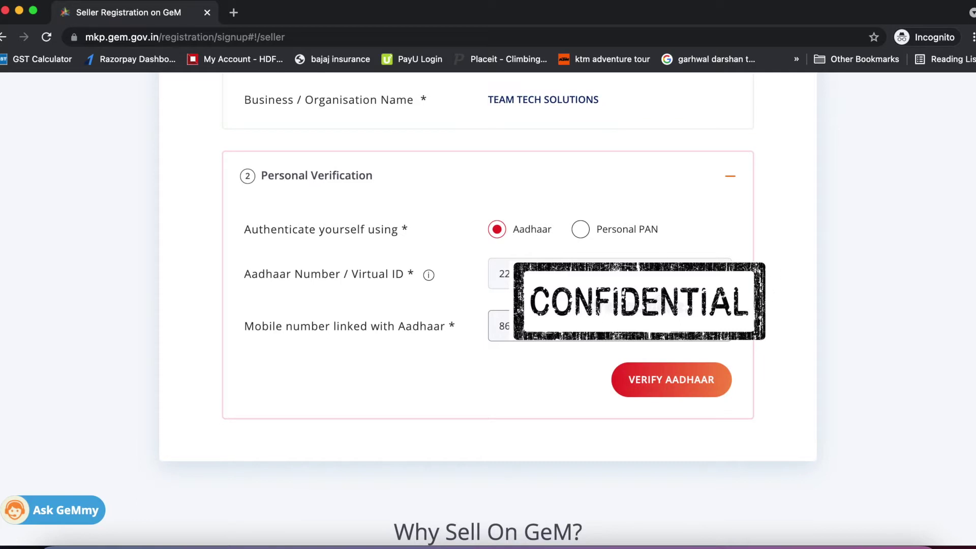
left_click(690, 369)
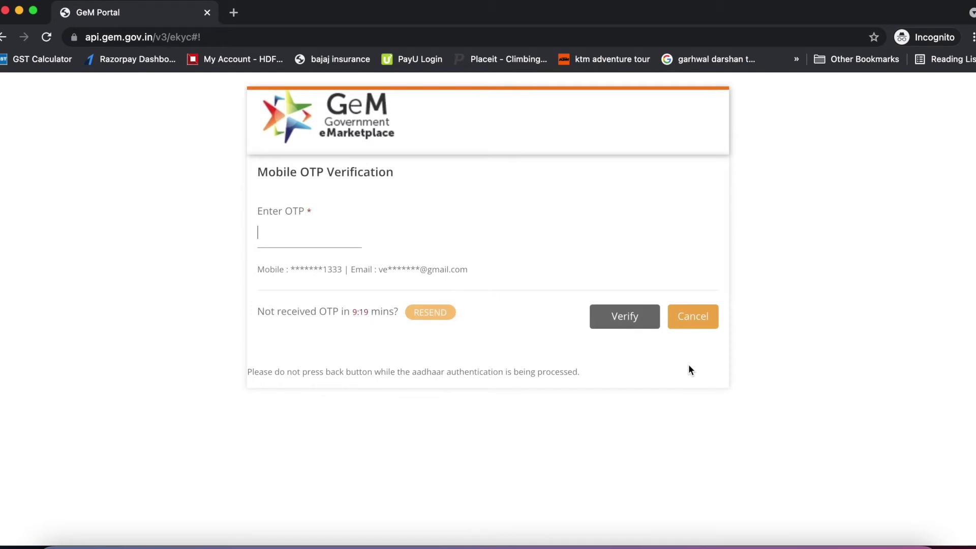
Verify Aadhaar with the received OTP, confirm being the Key Person, and continue to Email Verification
left_click(636, 321)
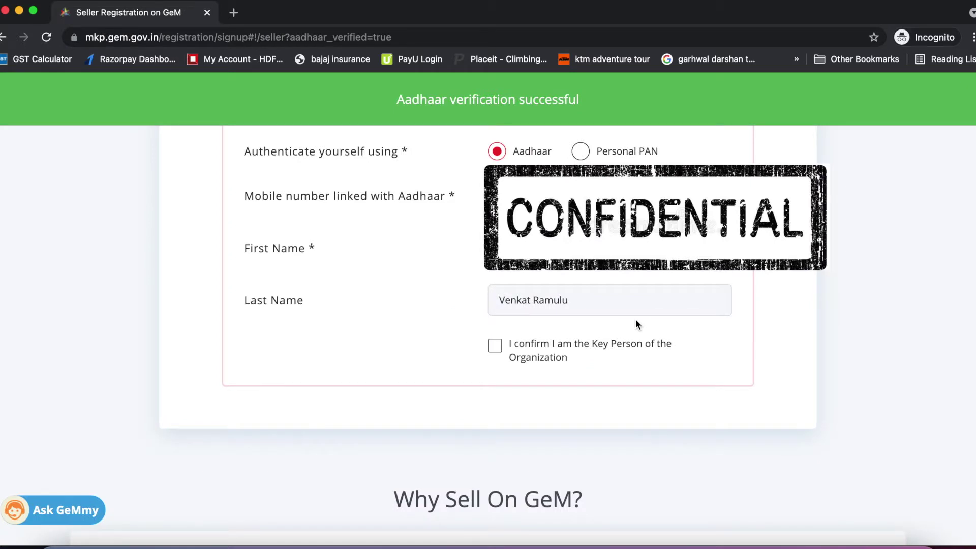
left_click(494, 347)
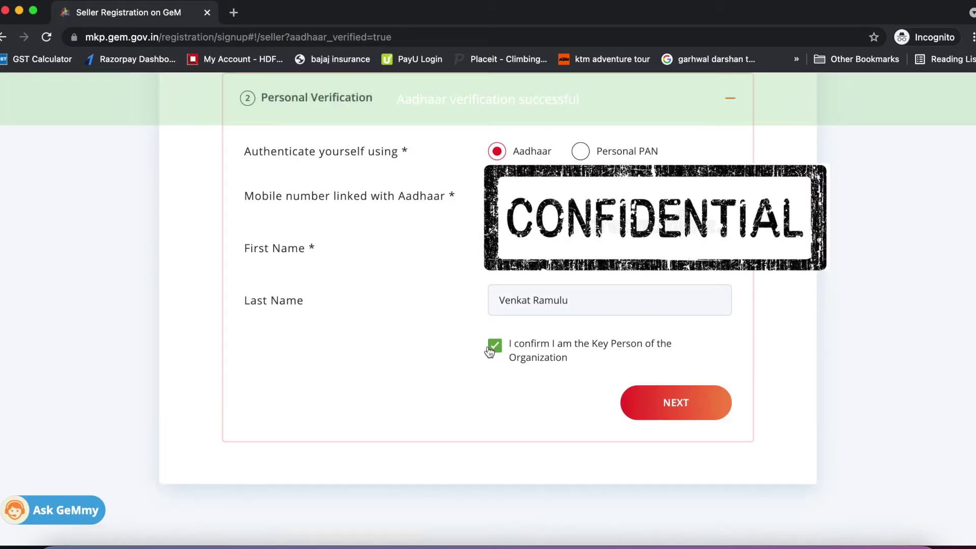
left_click(683, 407)
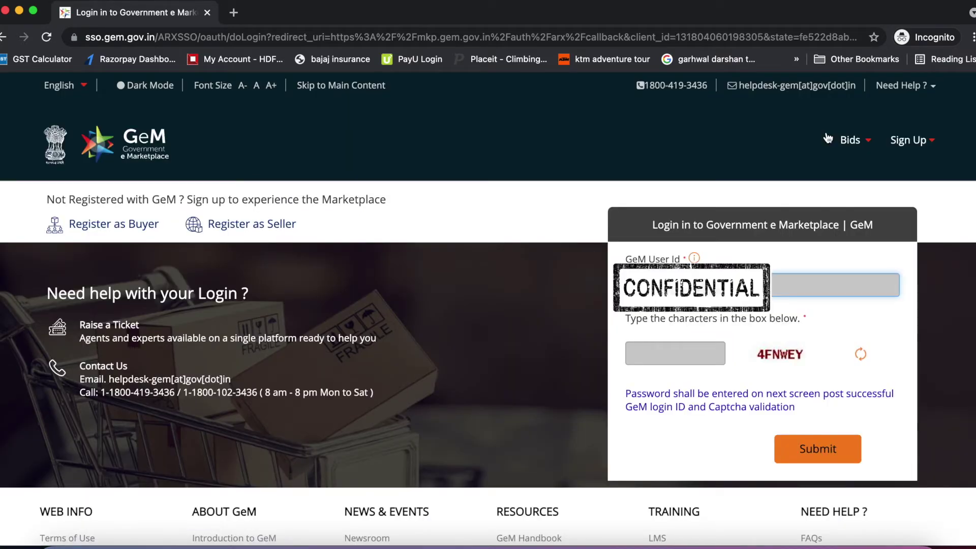
Submit the login captcha, then refresh and retry with a new captcha after the mismatch
key("Tab")
type("4fnw")
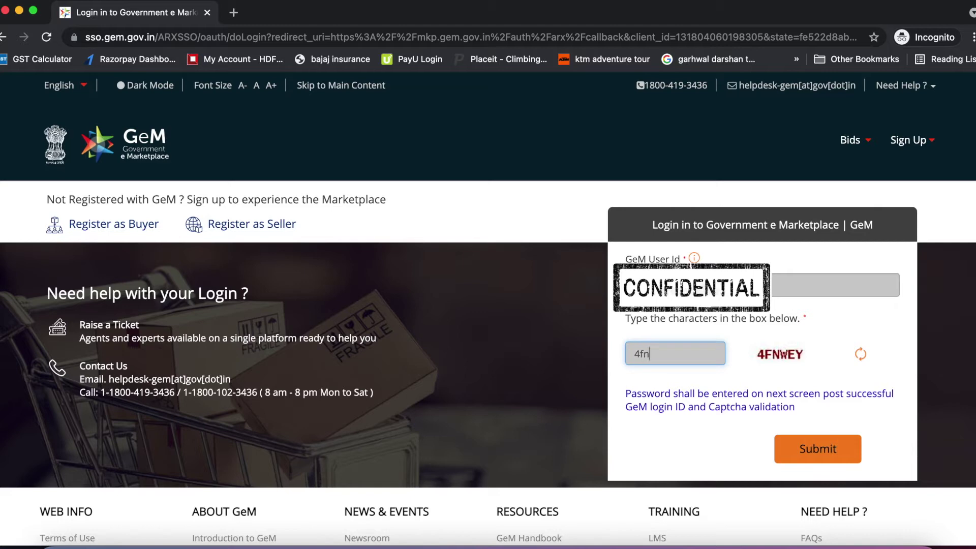
type("ey")
key("Return")
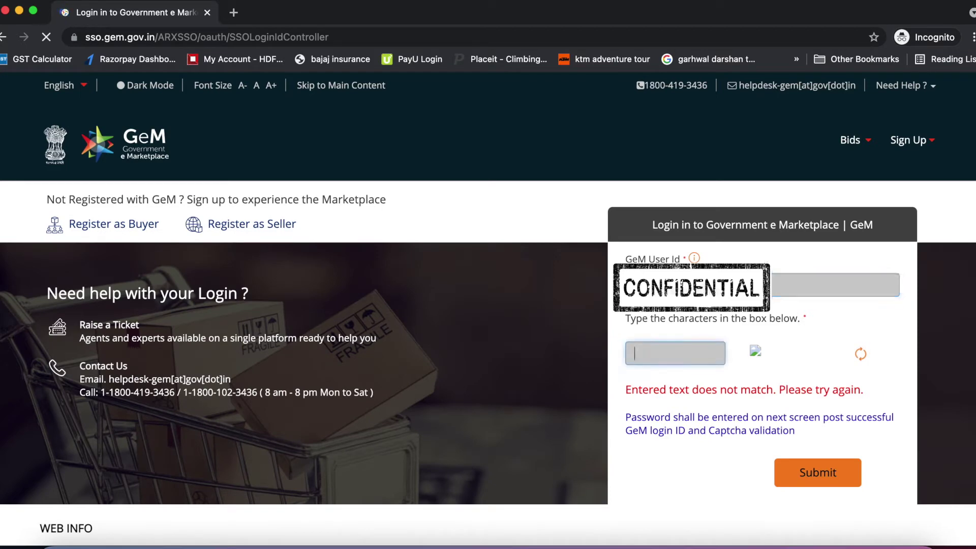
left_click(859, 354)
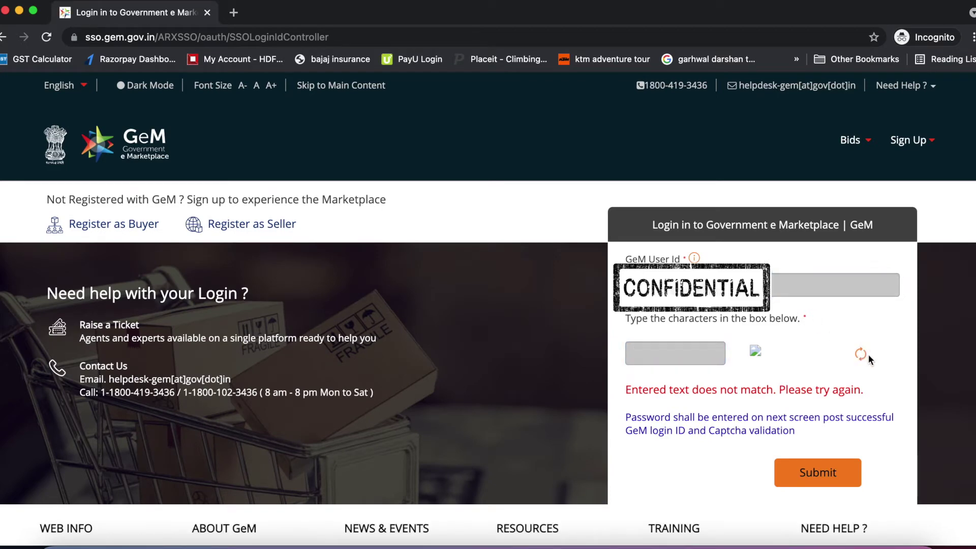
left_click(672, 356)
type("9KJVMI")
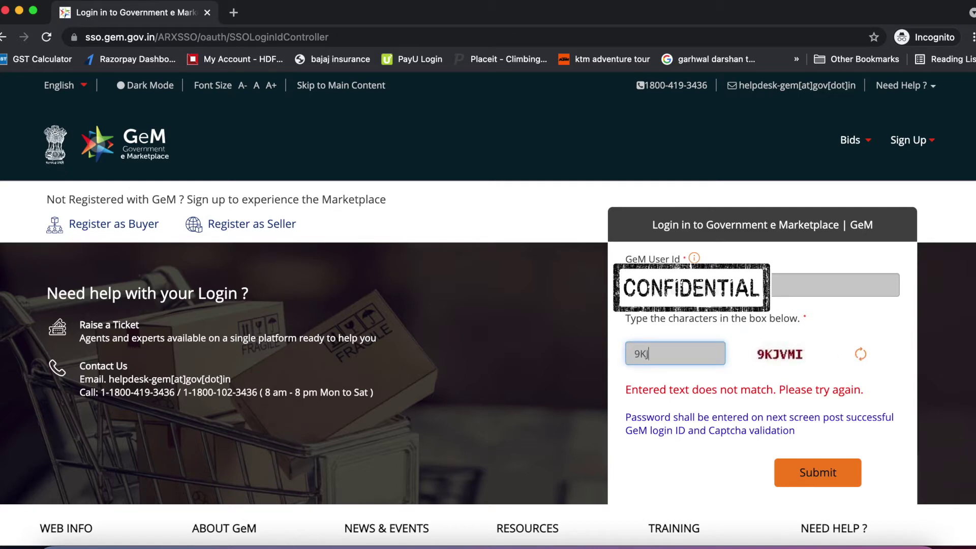
left_click(783, 464)
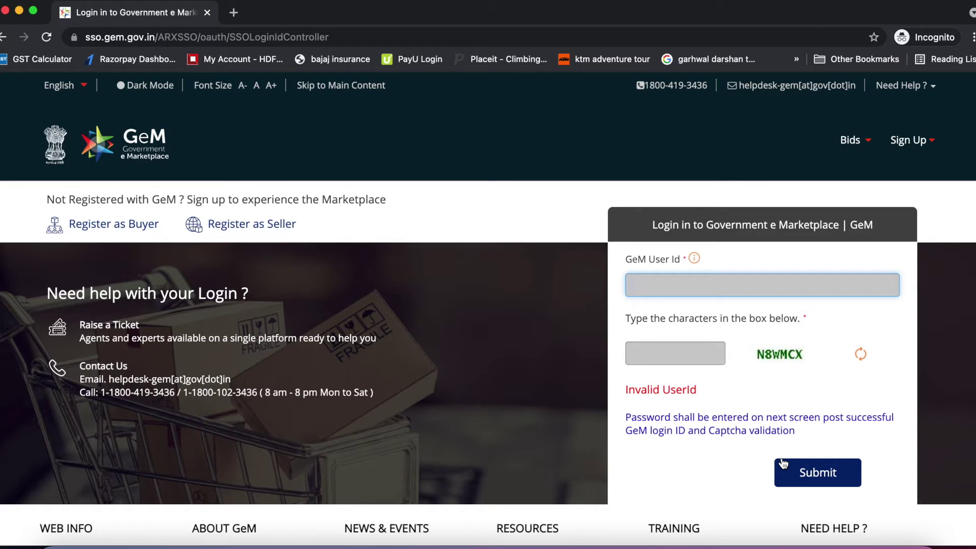
Paste the GeM user ID, enter the current captcha, and submit to reach the password step
key("super+v")
key("Tab")
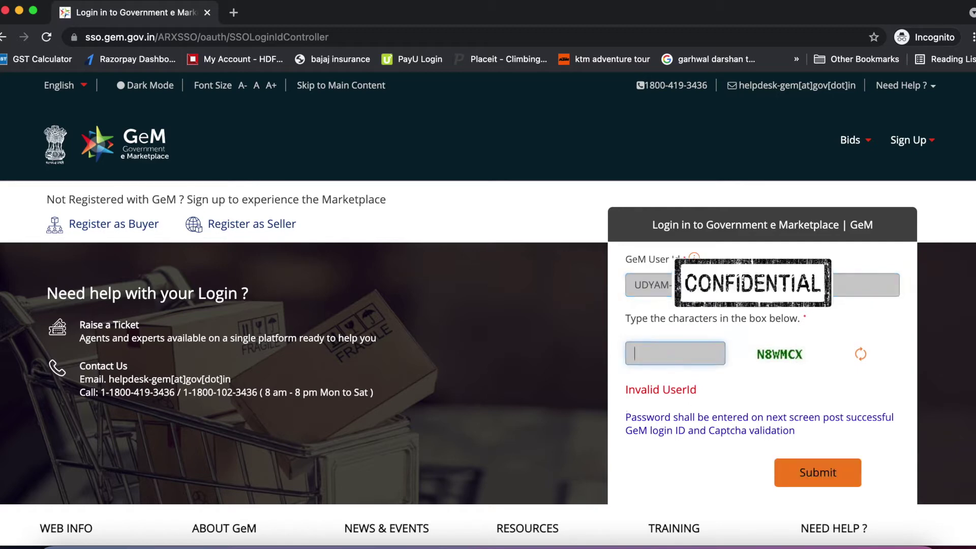
type("N8WMCX")
key("Return")
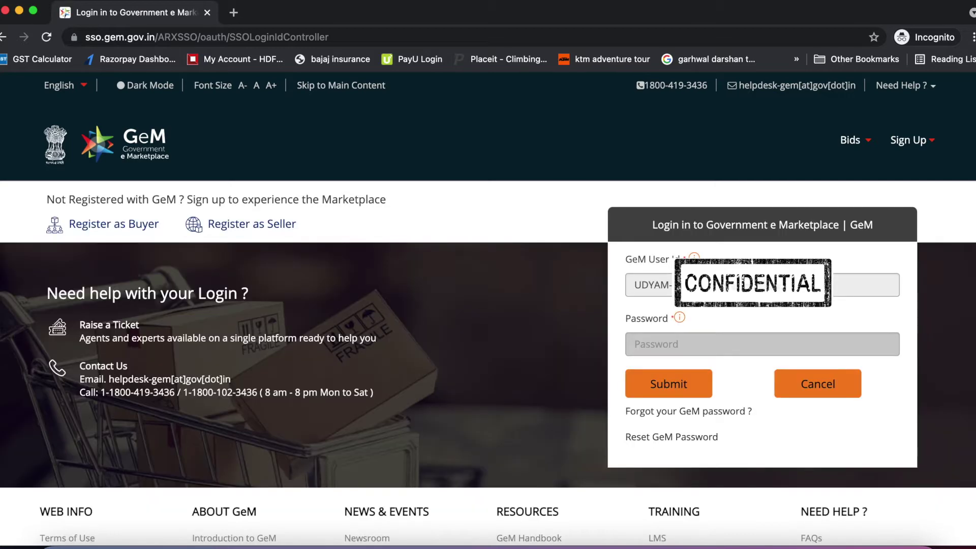
Request a GeM password reset with the captcha, then reload and resubmit the failed request
left_click(694, 440)
left_click(696, 381)
type("CRG")
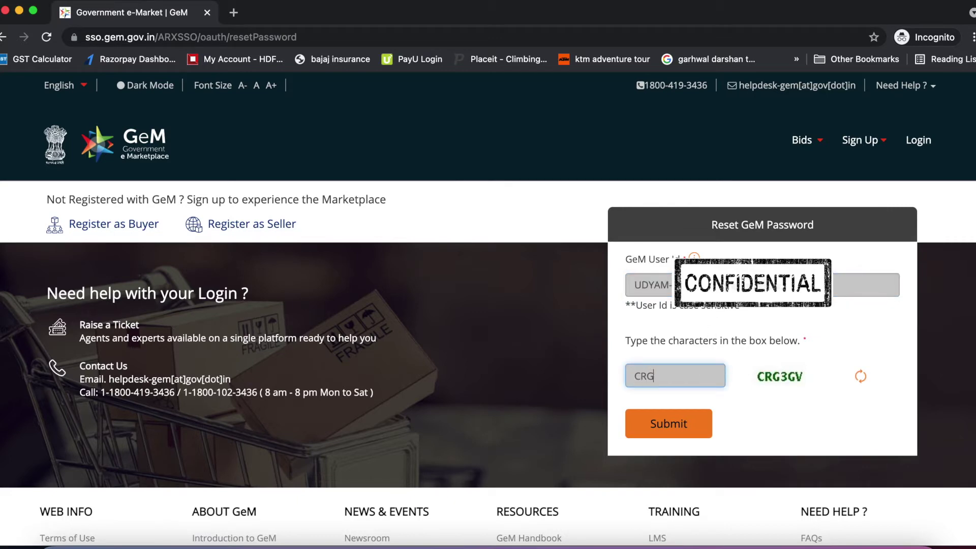
type("3GV")
left_click(687, 429)
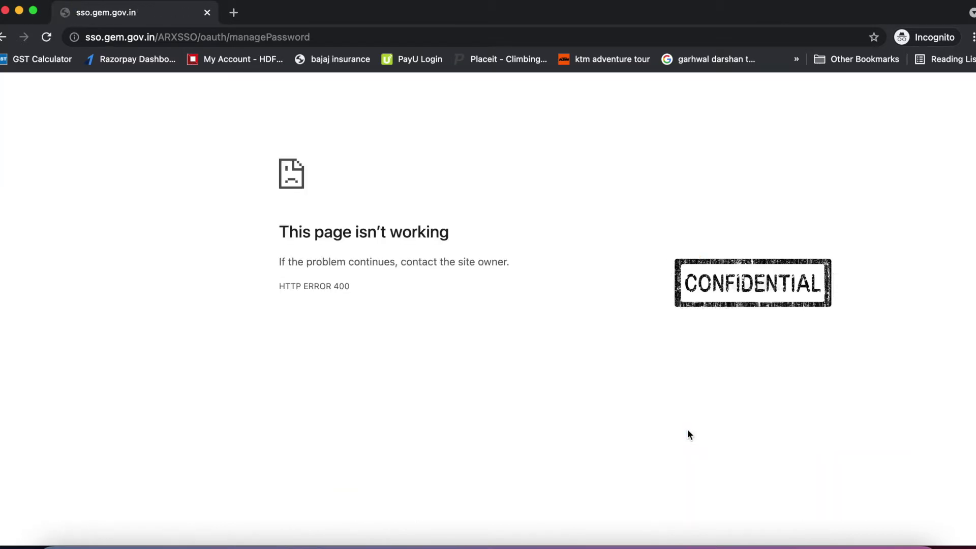
key("super+r")
key("Return")
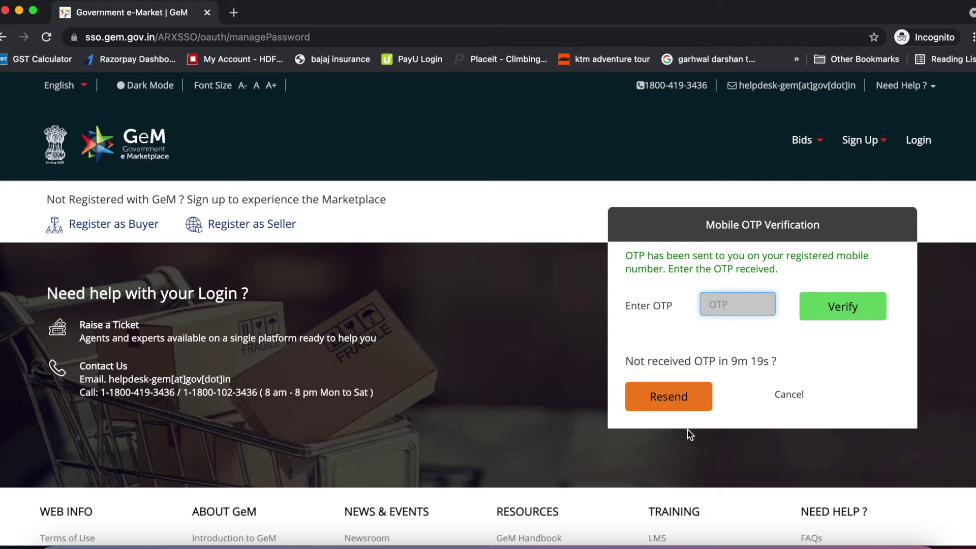
Submit the GeM login page with the pasted user ID and captcha
left_click(922, 144)
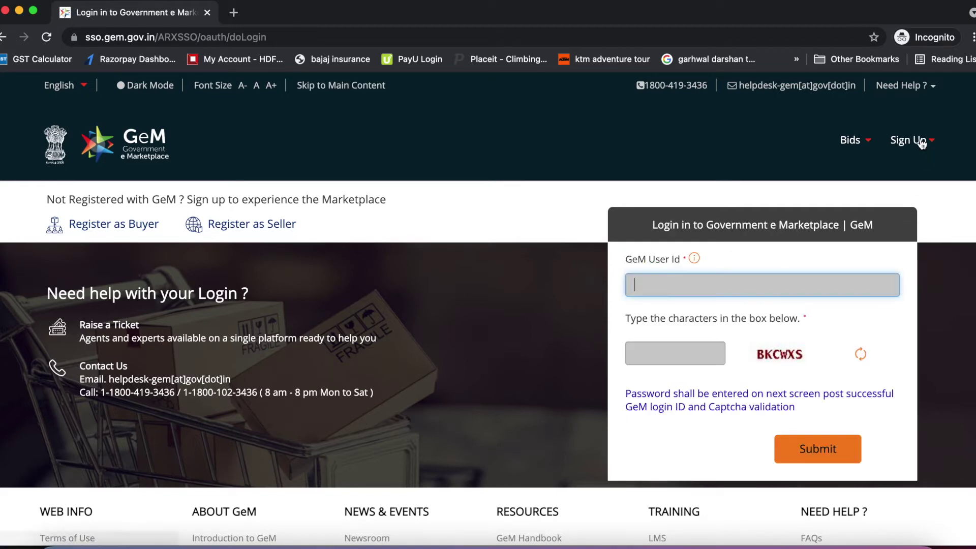
key("super+v")
key("Tab")
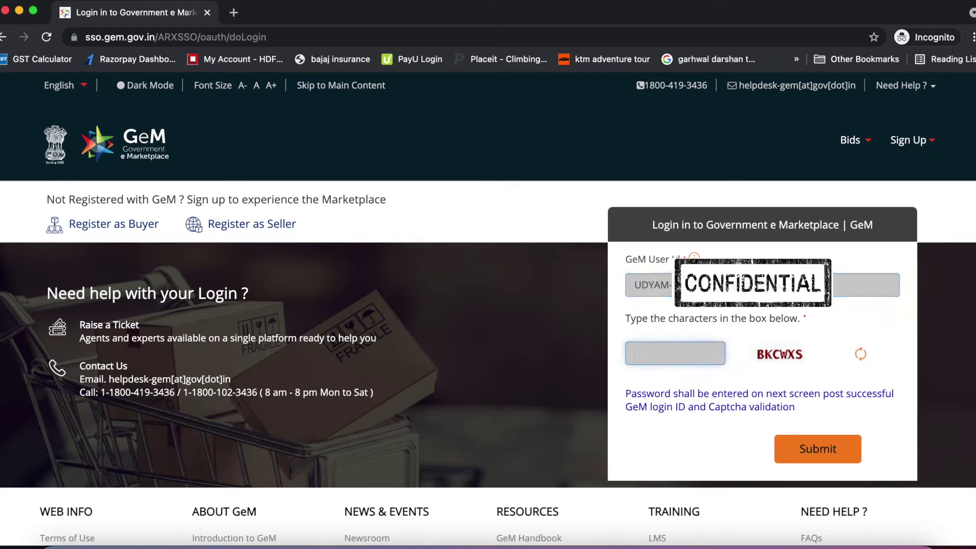
type("BKCWXS")
left_click(808, 450)
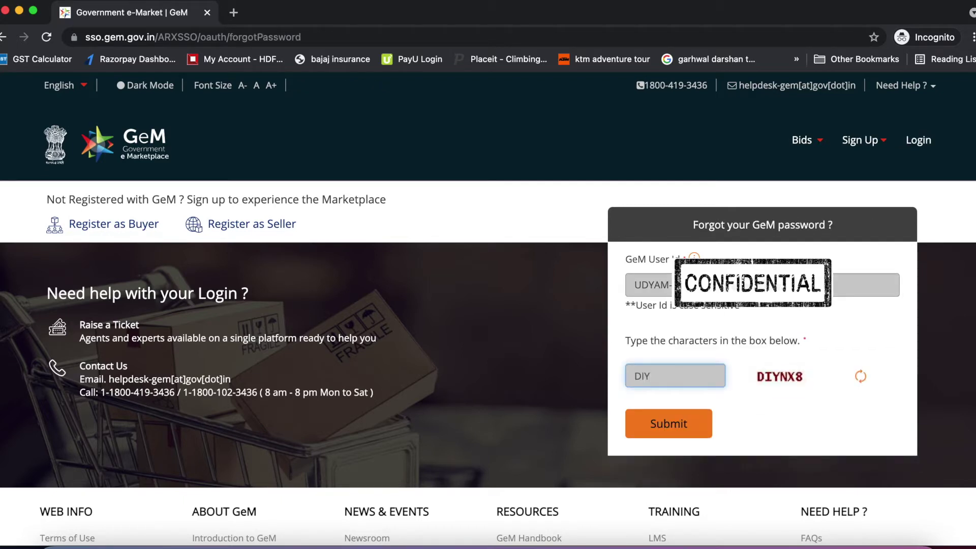
Request a password reset link with the captcha and open it from the Gmail message
type("NX8")
left_click(653, 431)
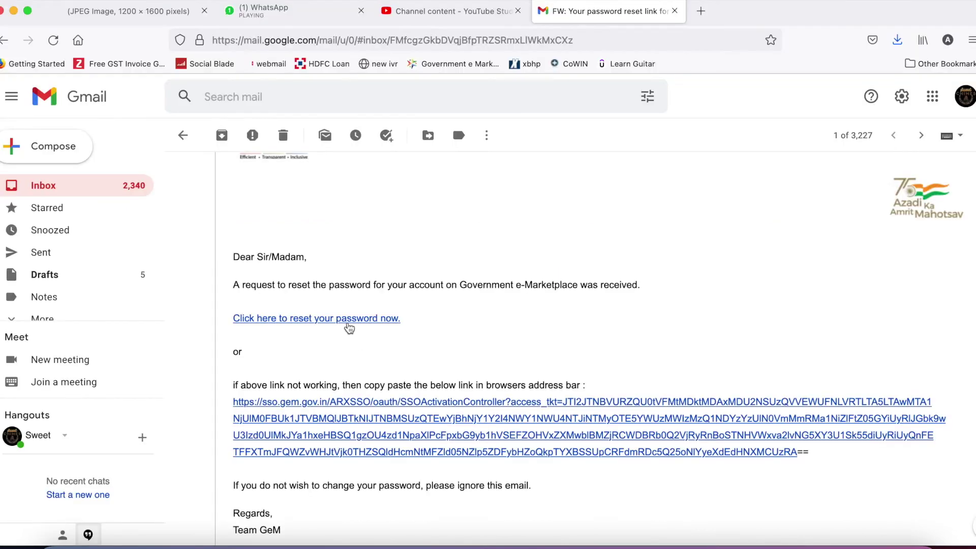
left_click(348, 324)
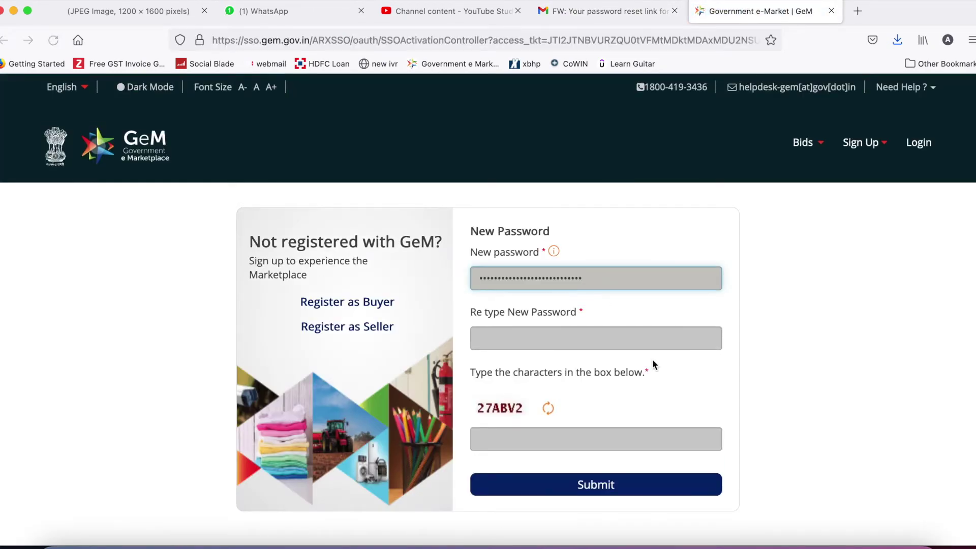
Fill in the new password, its confirmation, and the captcha on the reset form
left_click_drag(646, 283, 208, 277)
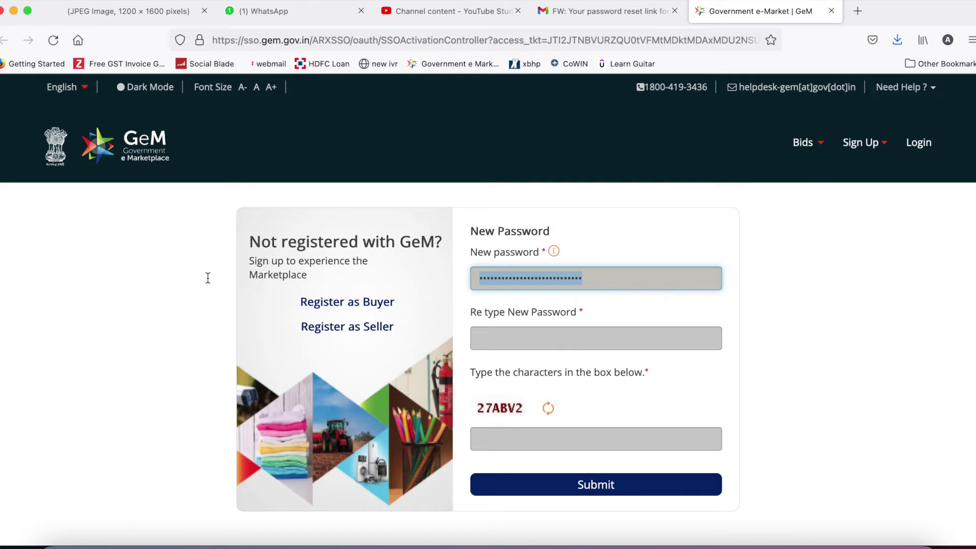
type("•••••••••")
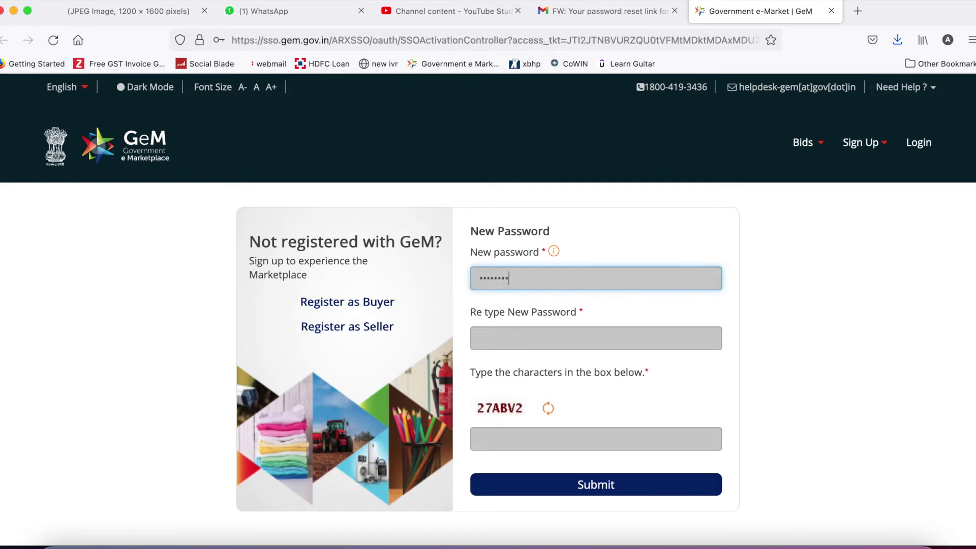
key("Tab")
key("ctrl+v")
key("Tab")
type("27ABV2")
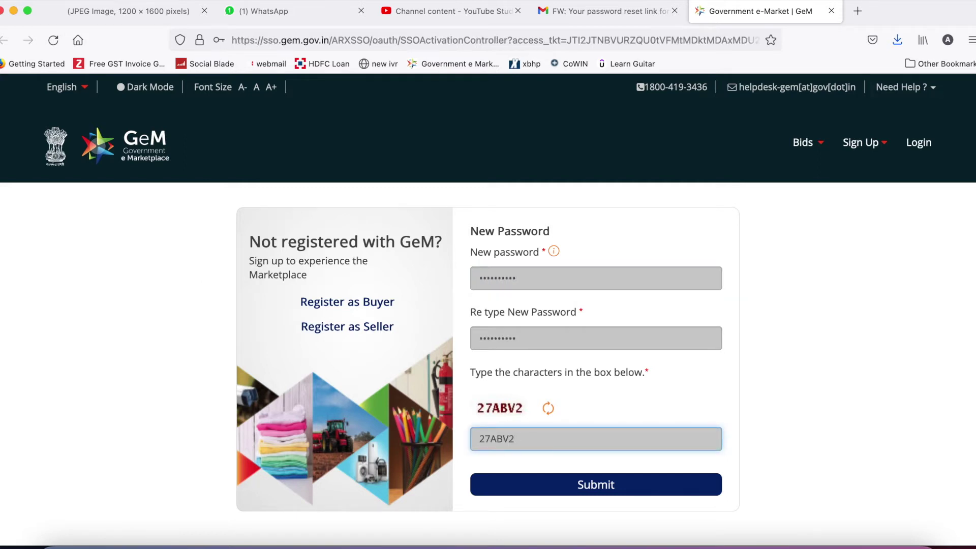
Submit the password reset, decline Firefox's password update, and type the new password at login
left_click(599, 493)
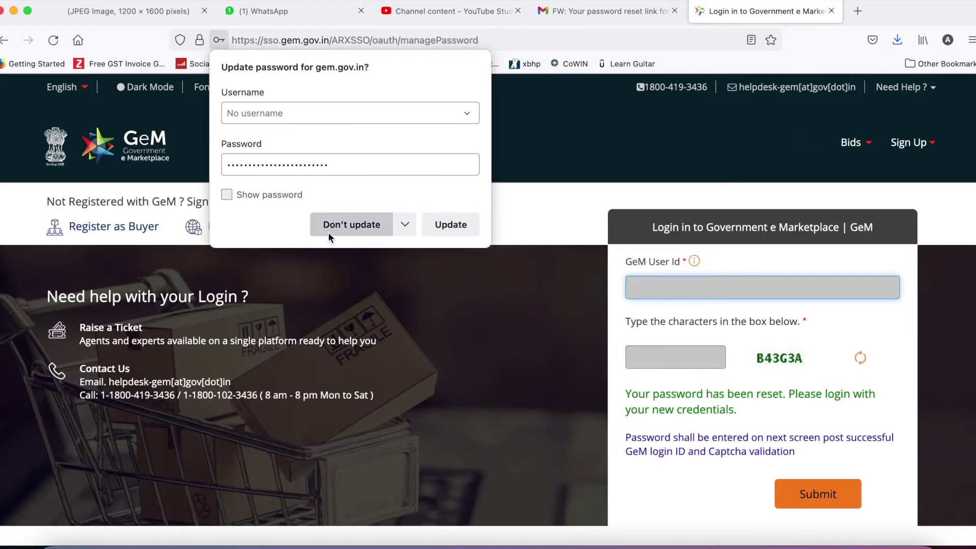
left_click(329, 232)
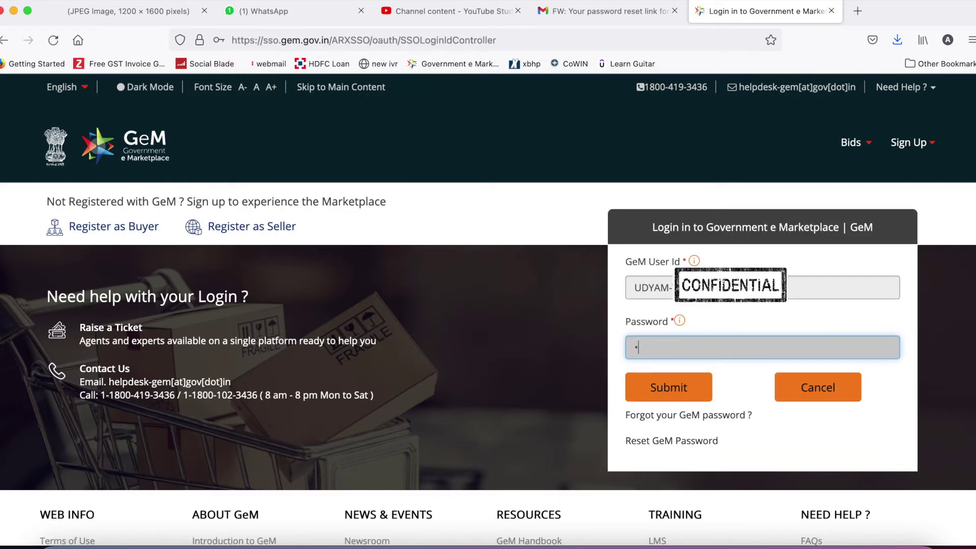
type("•••••")
type("•••")
Log in, go to My Account, and validate the business PAN
left_click(661, 389)
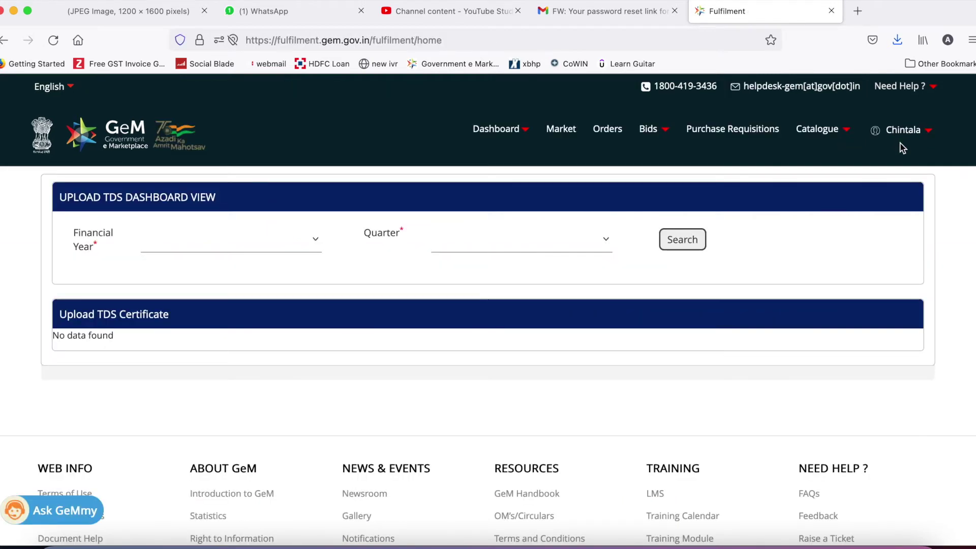
left_click(902, 131)
left_click(876, 153)
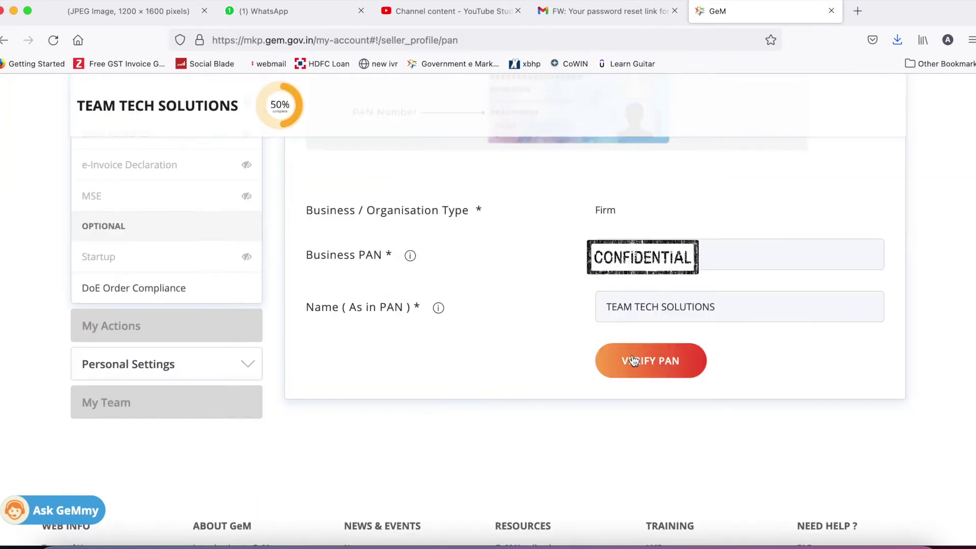
left_click(634, 360)
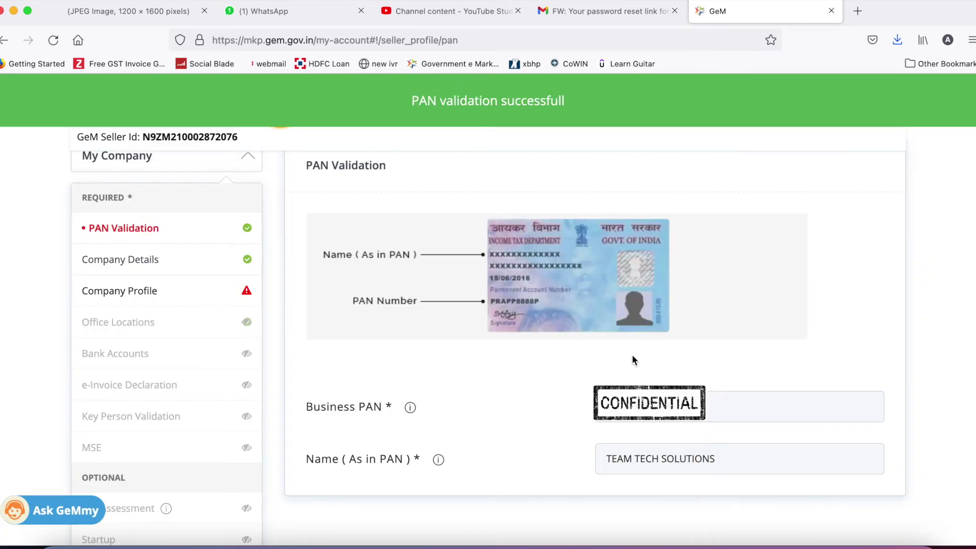
Save the Company Profile section of the seller account
left_click(175, 291)
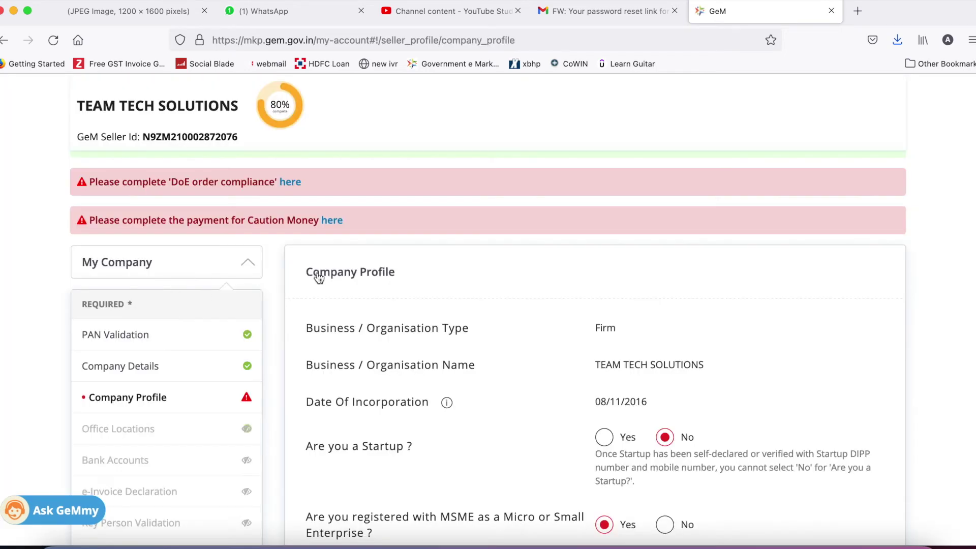
scroll(464, 338, "down", 4)
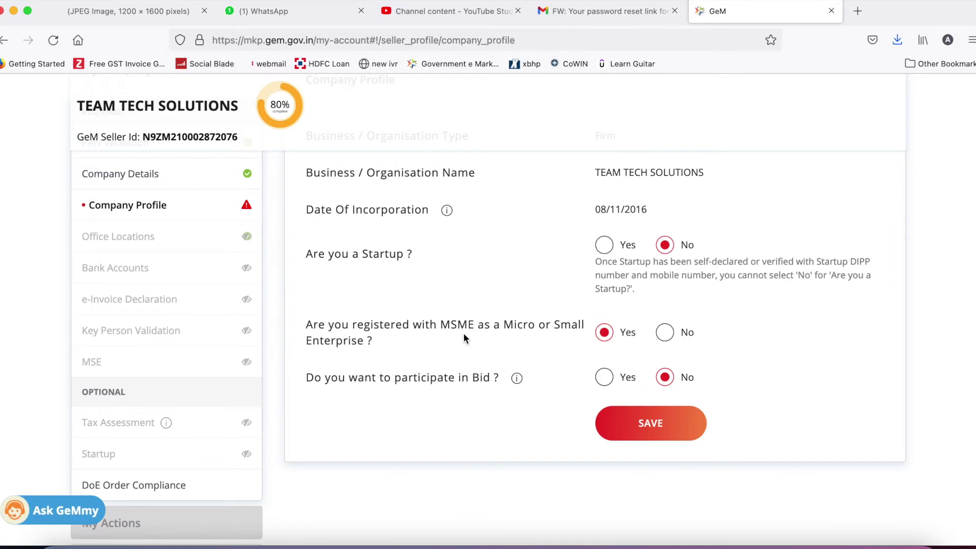
left_click(633, 411)
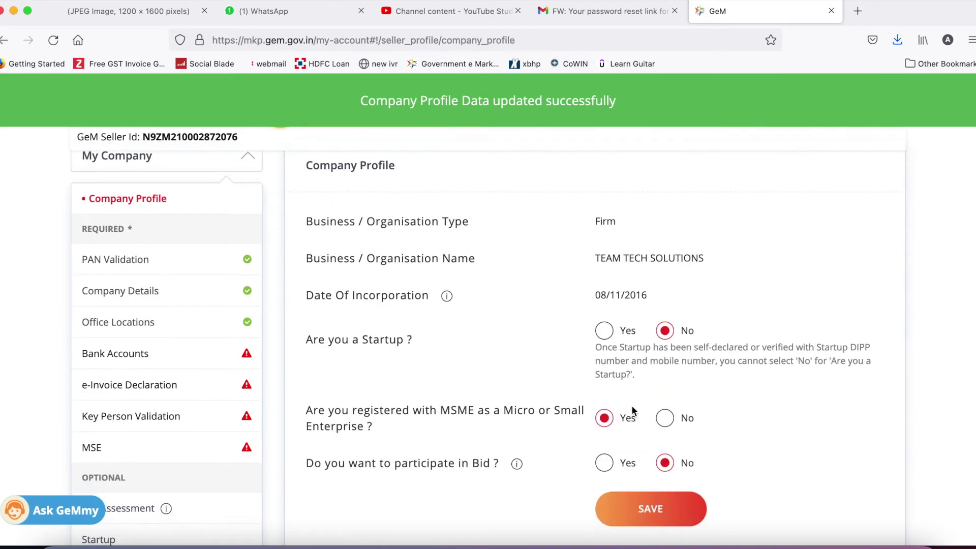
Add the company's HDFC bank account under Bank Accounts
left_click(128, 354)
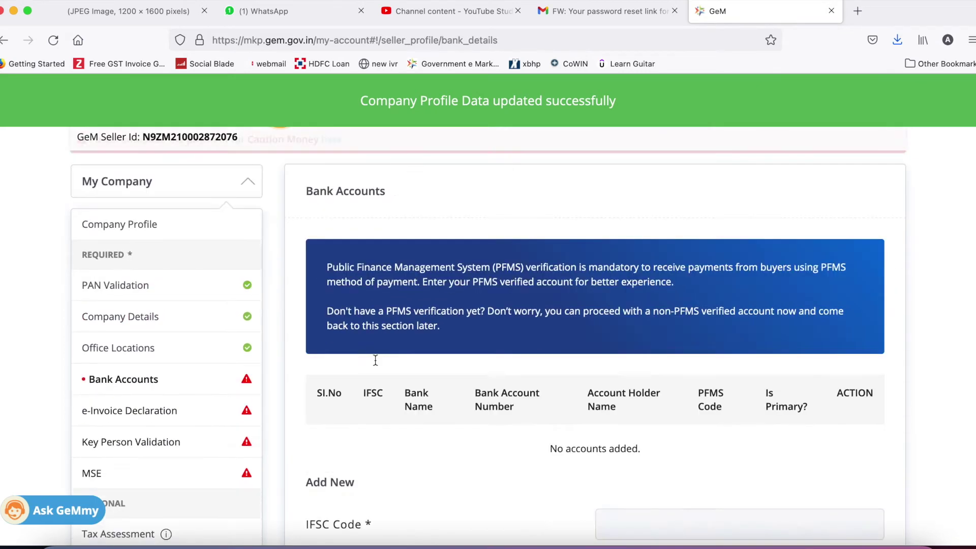
scroll(375, 358, "down", 5)
left_click(704, 308)
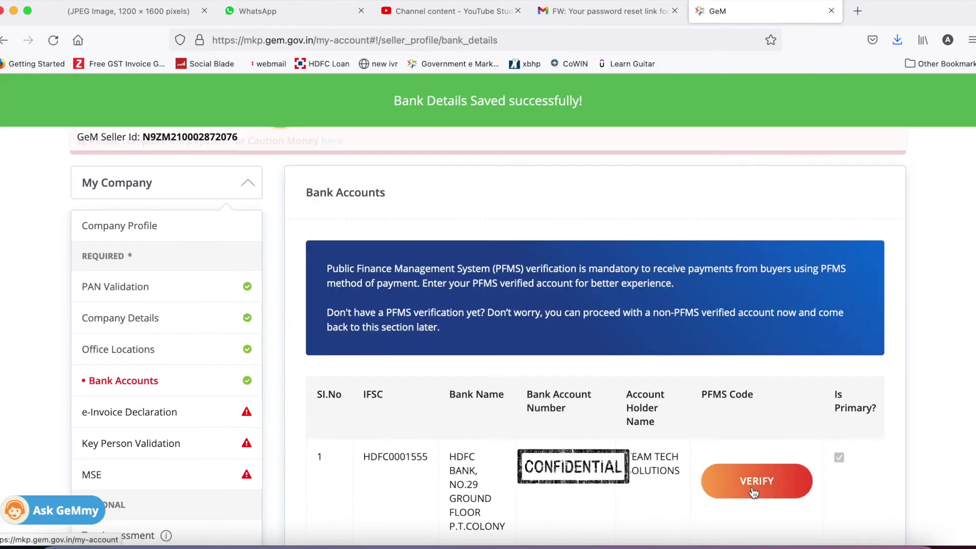
Request PFMS verification for the account and begin the e-Invoice Declaration turnover entry
left_click(754, 492)
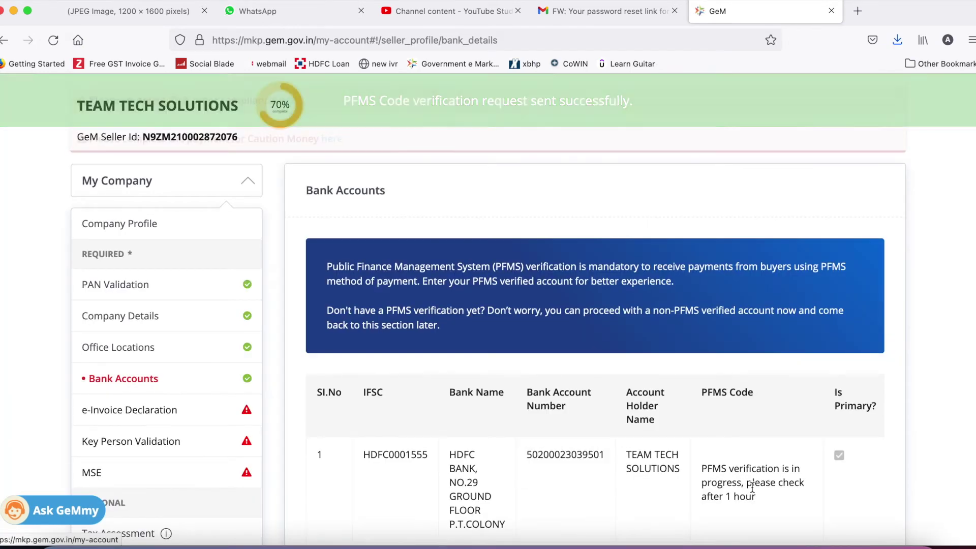
left_click(175, 410)
left_click(633, 331)
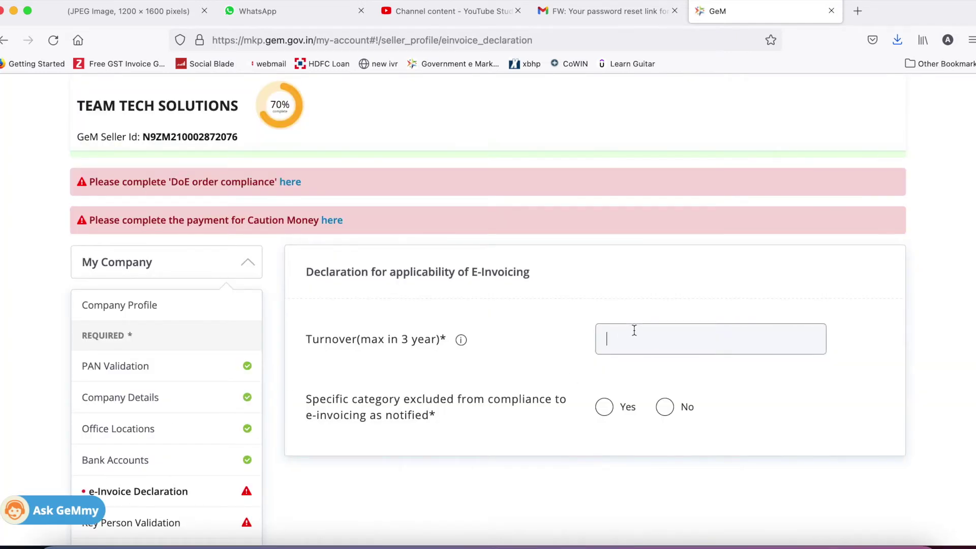
Enter turnover 3449365.85, answer No for excluded category, verify by OTP and save the declaration
type("34")
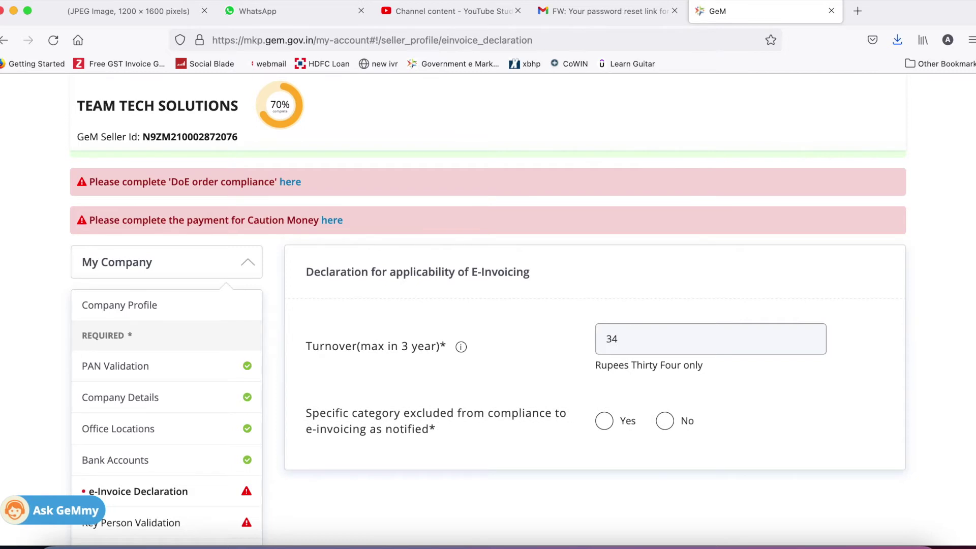
type("49")
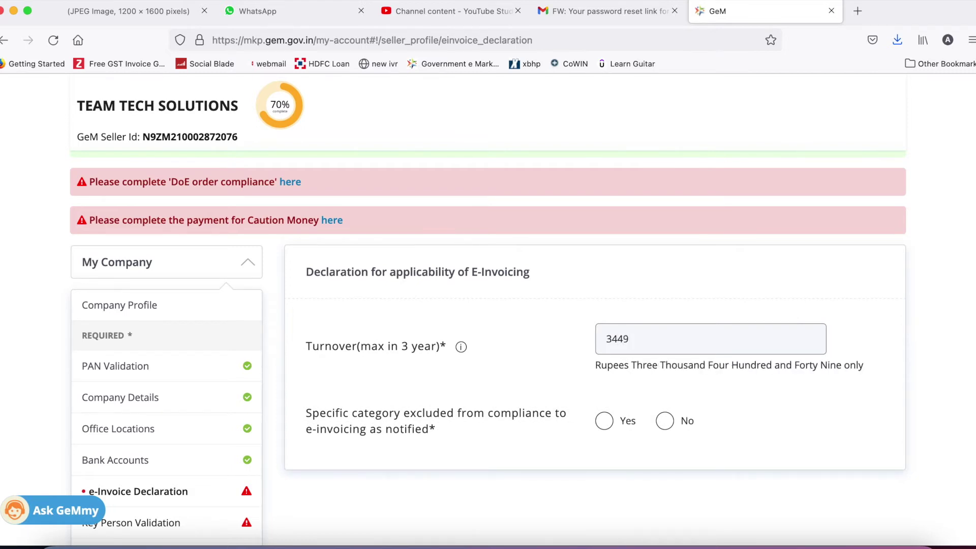
type("365")
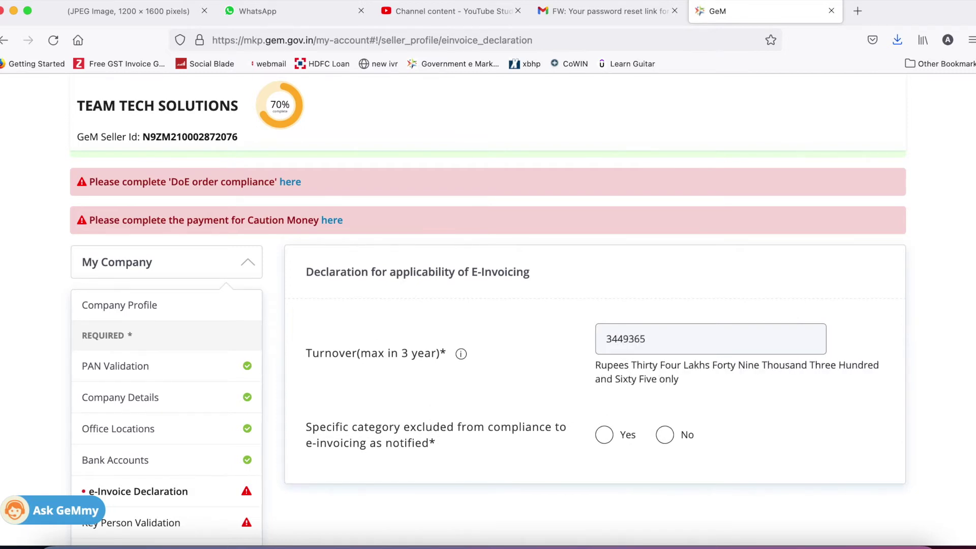
type(".85")
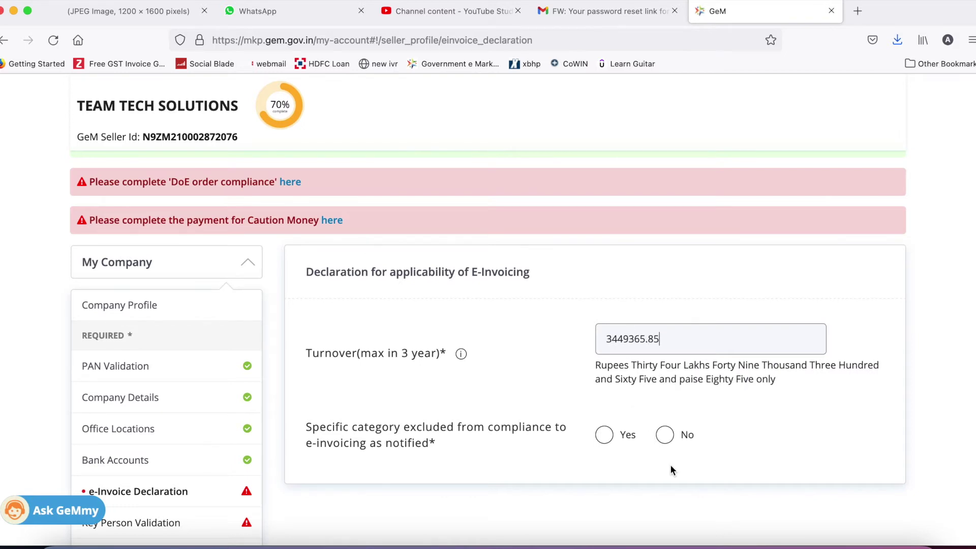
left_click(665, 435)
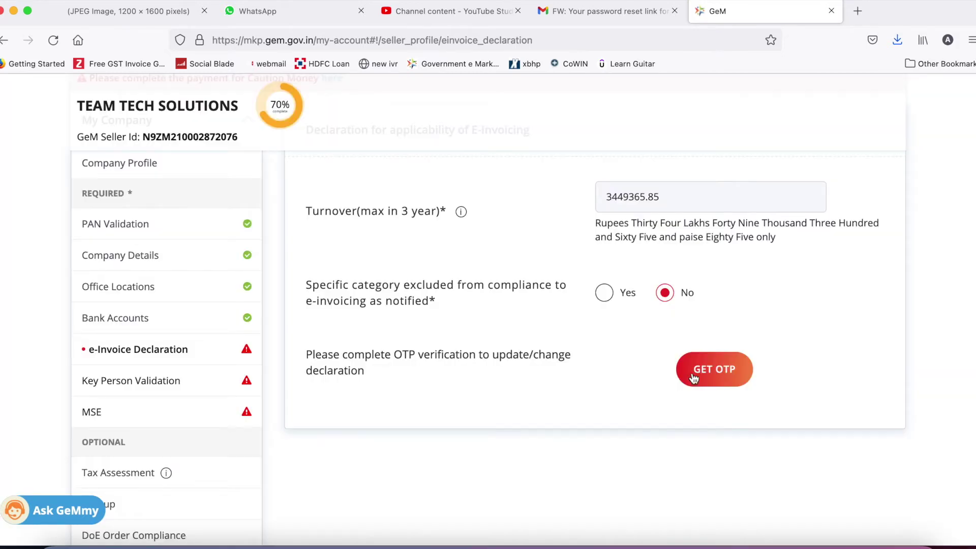
left_click(719, 370)
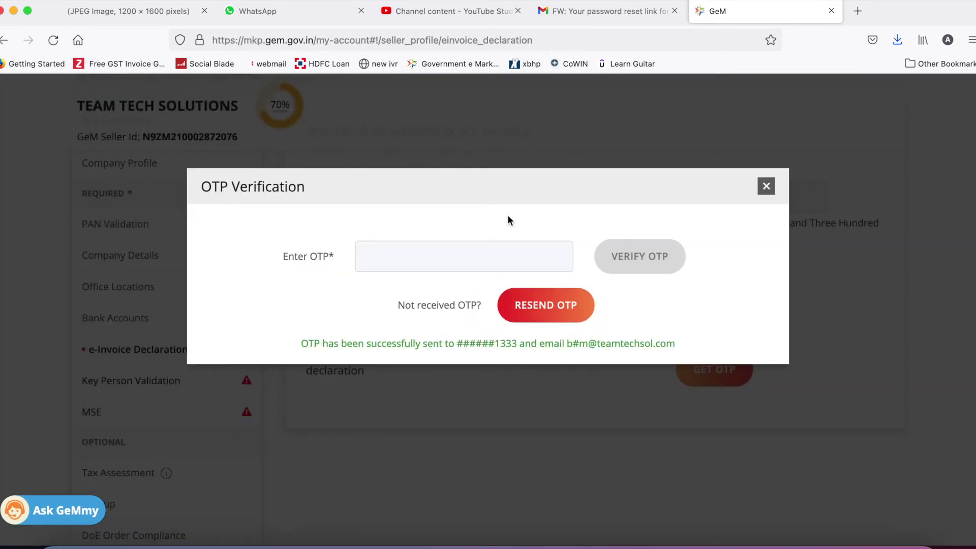
left_click(490, 247)
key("Return")
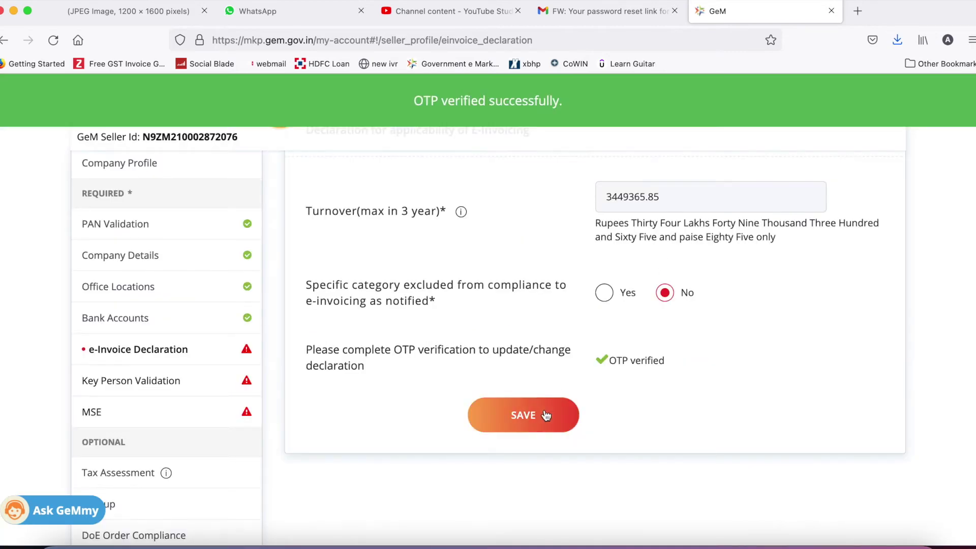
left_click(540, 420)
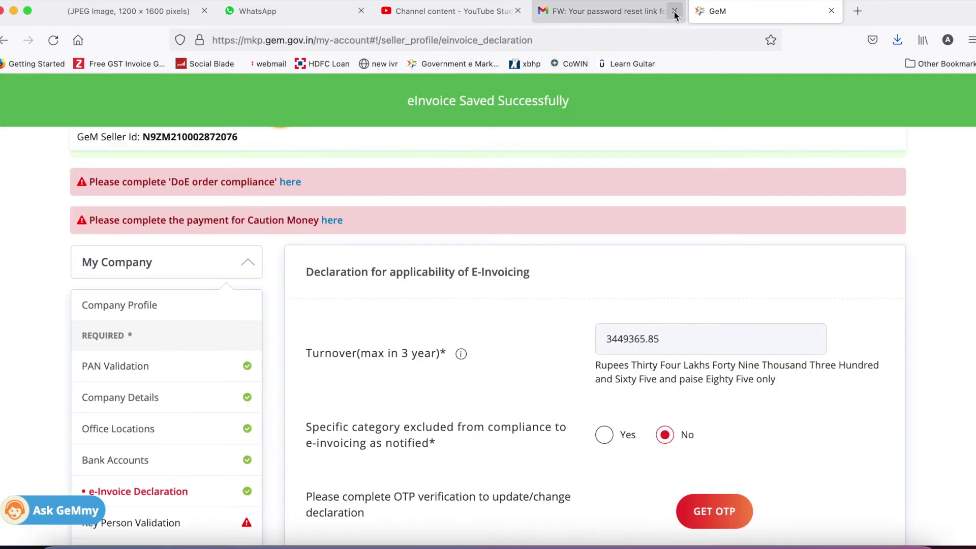
Close the Gmail password-reset tab and check the GeM profile page
left_click(674, 11)
scroll(605, 214, "up", 2)
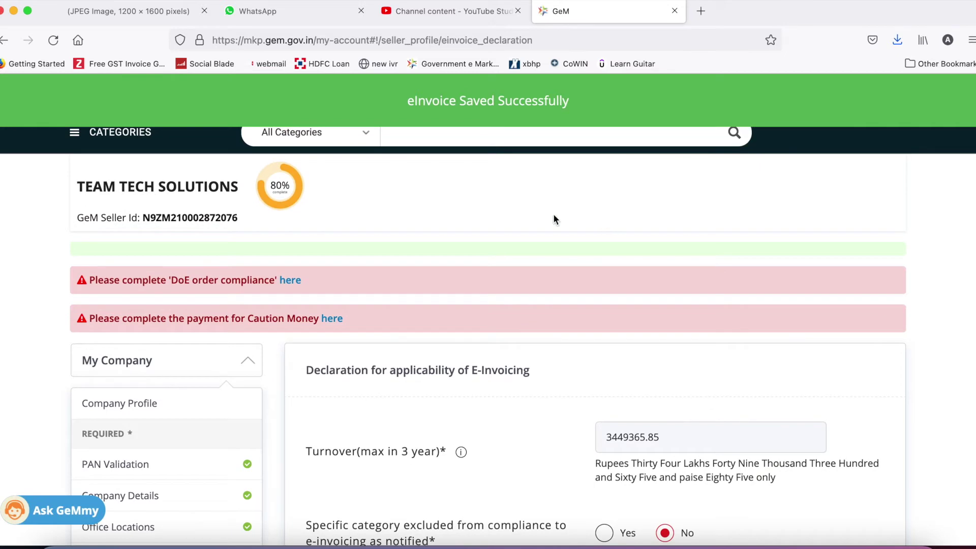
scroll(451, 304, "down", 5)
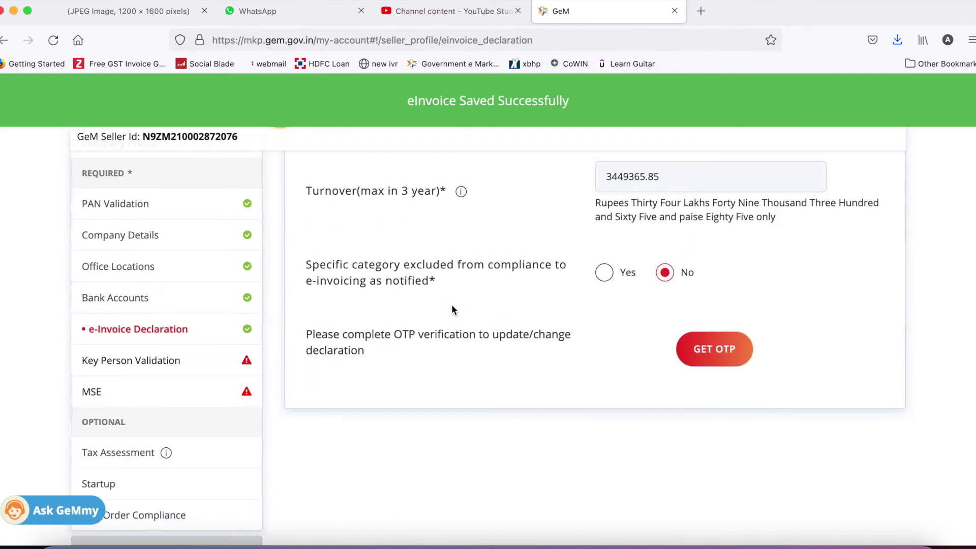
In the MSE section, submit the Udyam number and mobile for verification, retrying once
left_click(150, 405)
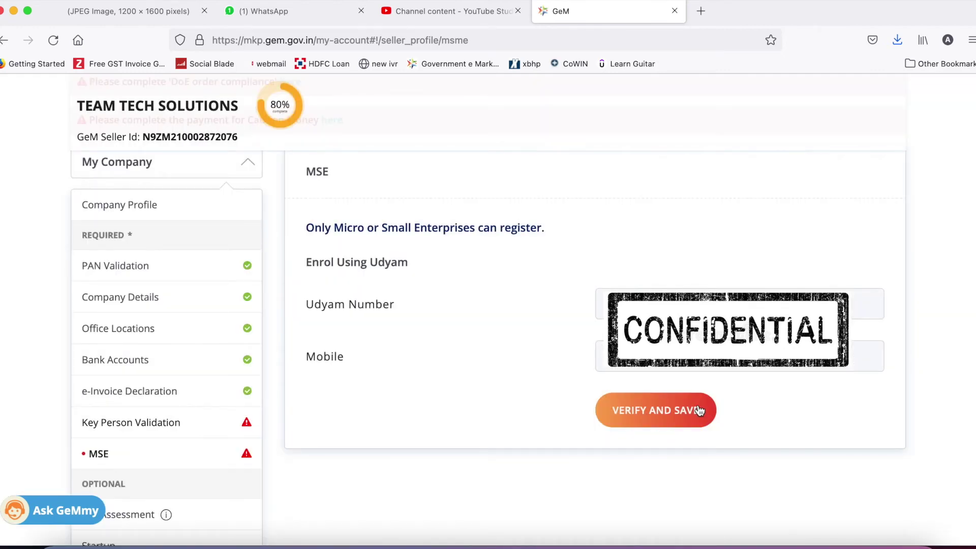
left_click(699, 411)
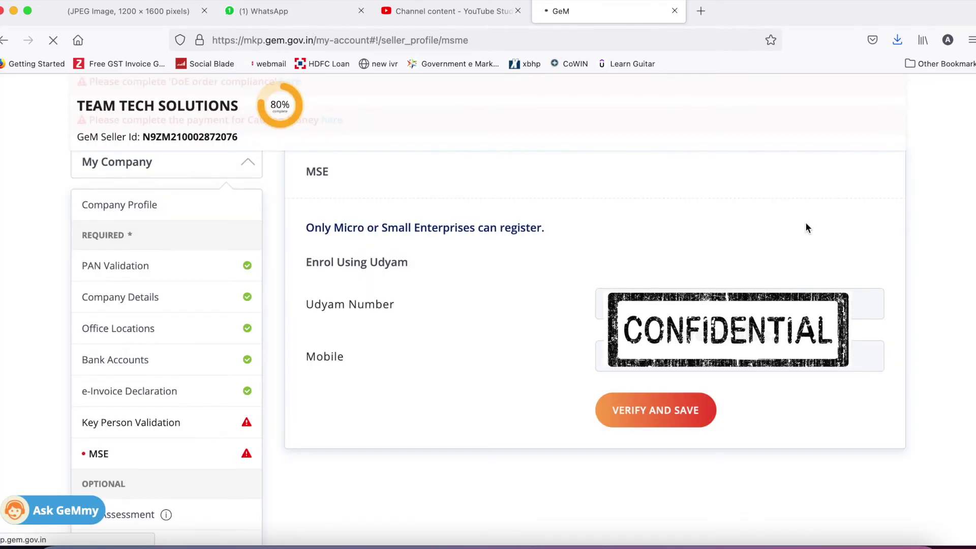
left_click(679, 419)
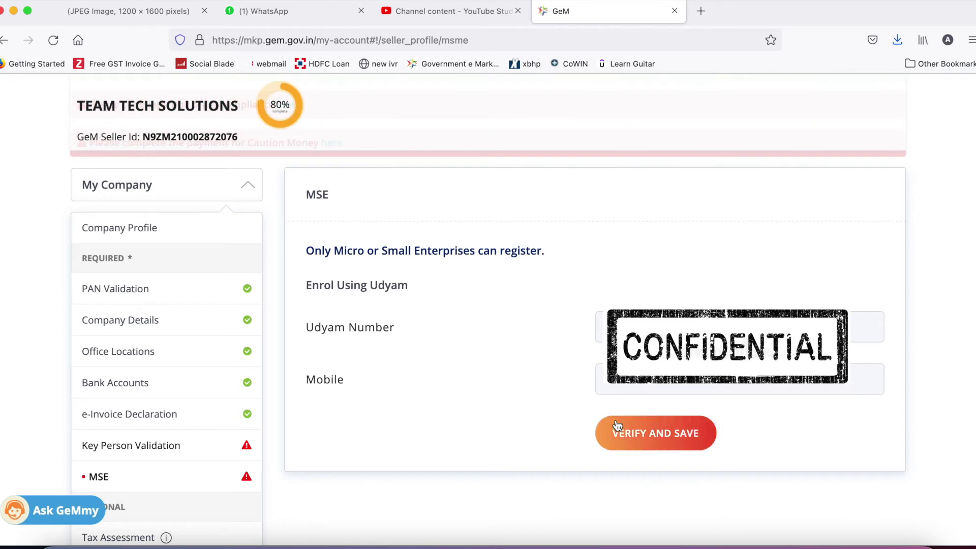
left_click(617, 427)
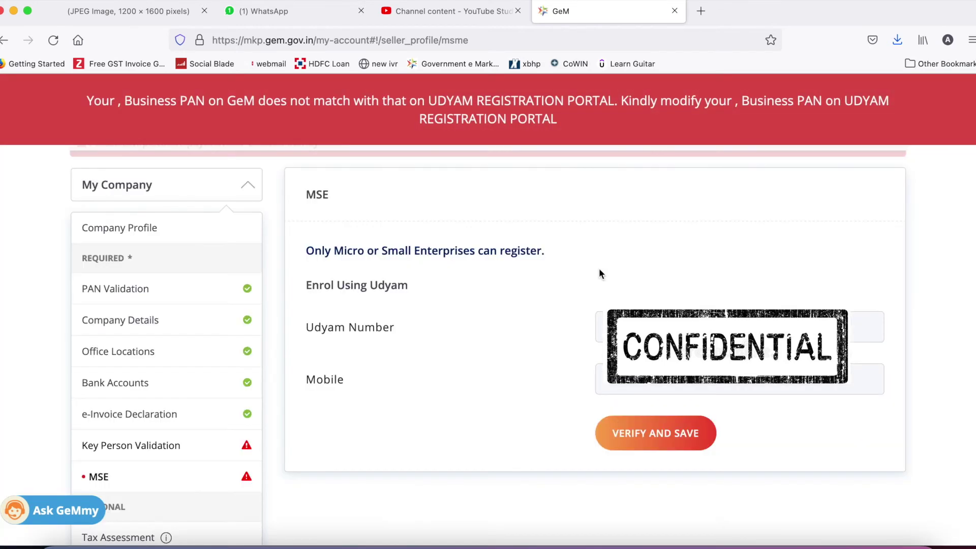
left_click(552, 120)
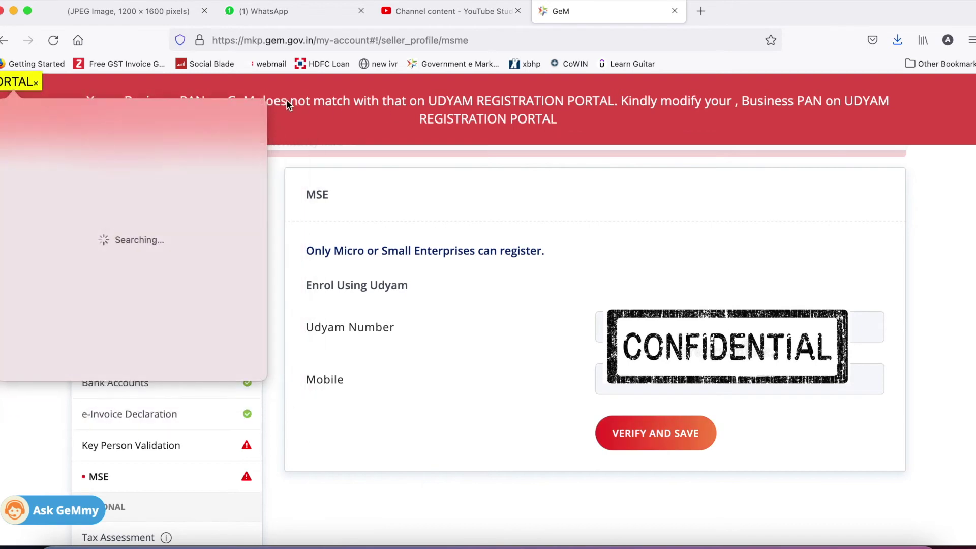
left_click(35, 83)
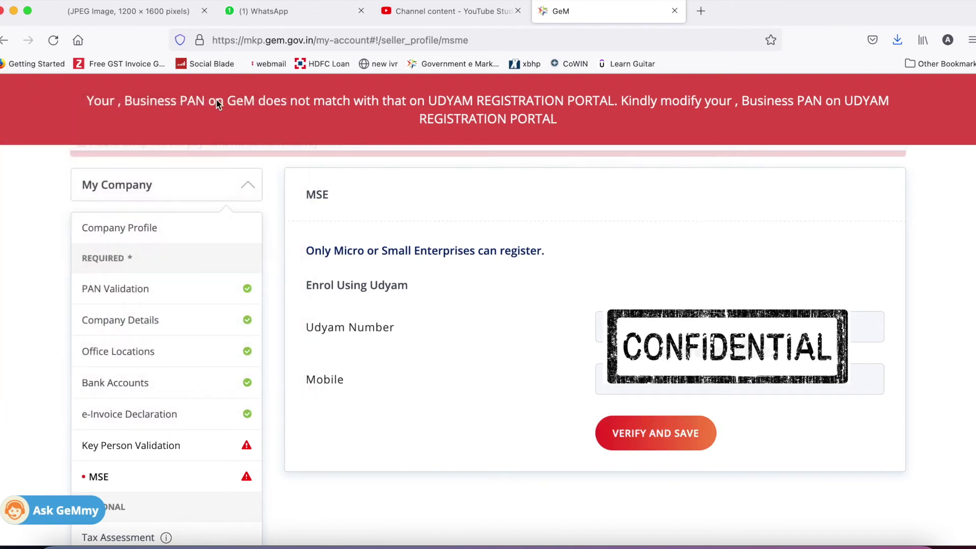
left_click(670, 426)
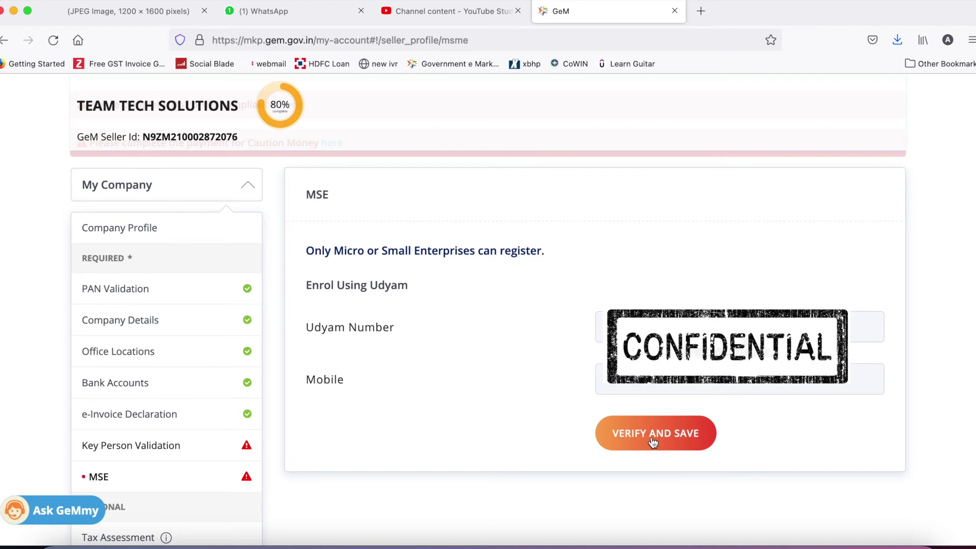
Search Google for 'udyam aadhar login' in a new tab, open Udyami Login, and return to GeM
left_click(701, 11)
type("udya")
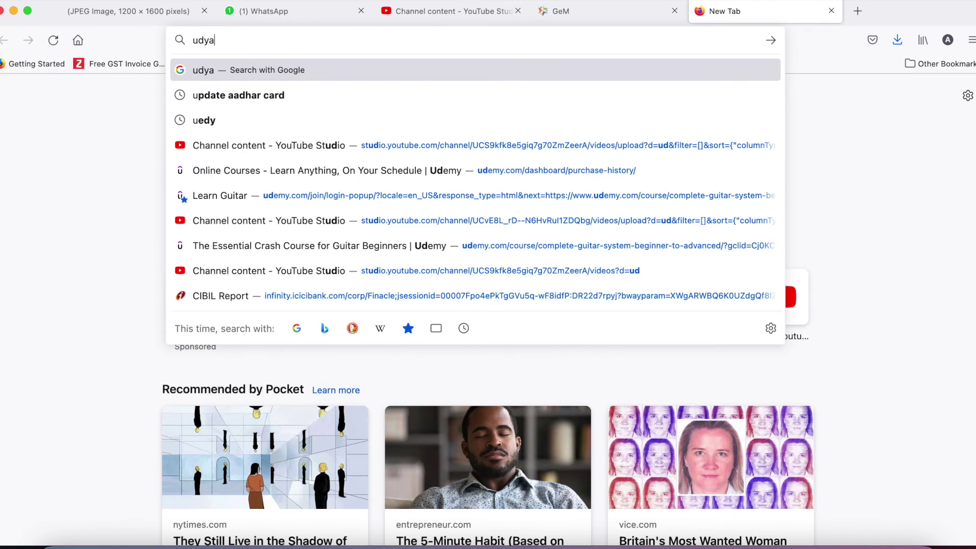
type("m aadhar")
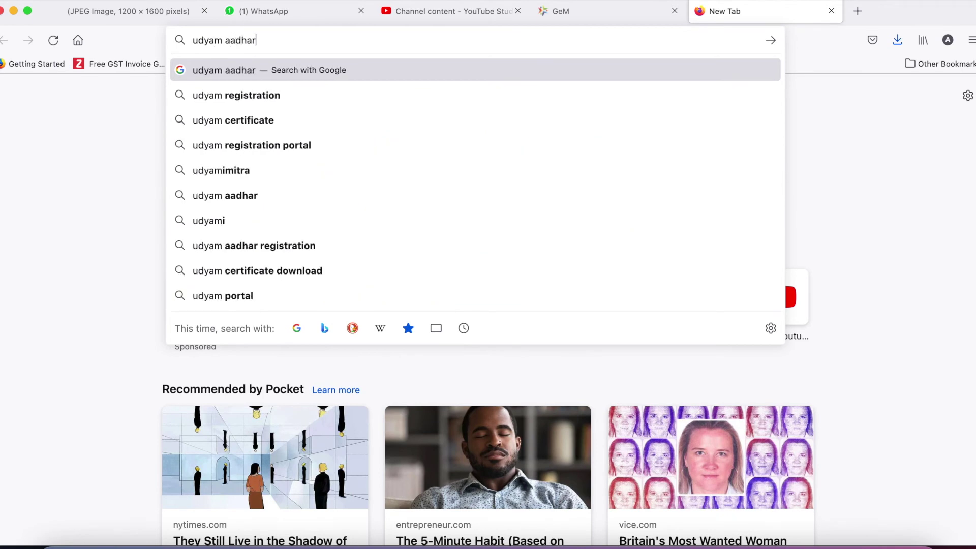
key("Down")
key("Down")
key("Return")
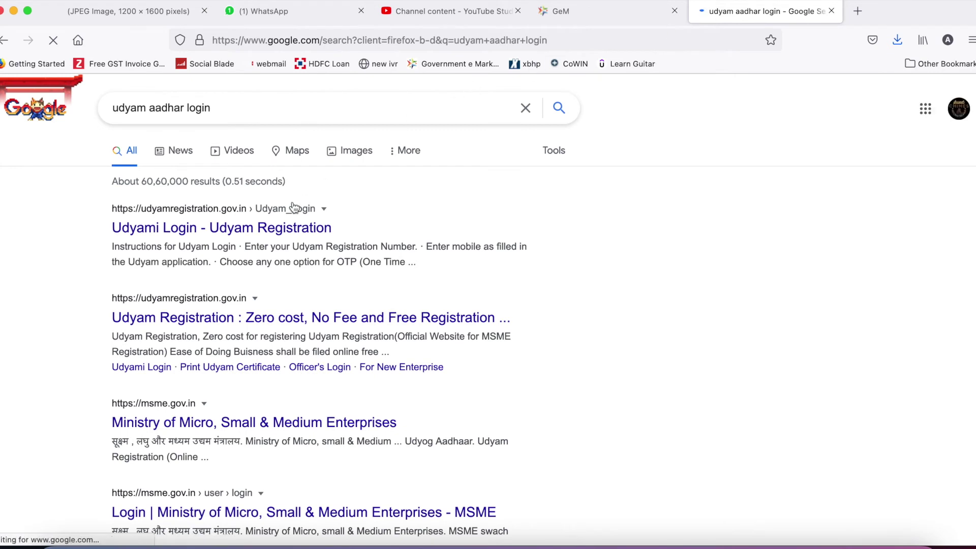
left_click(589, 20)
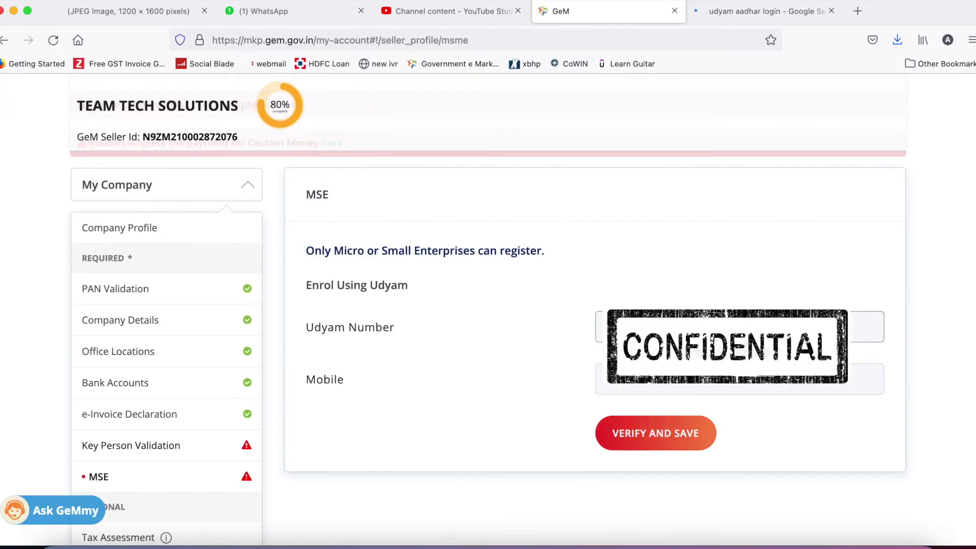
left_click(767, 14)
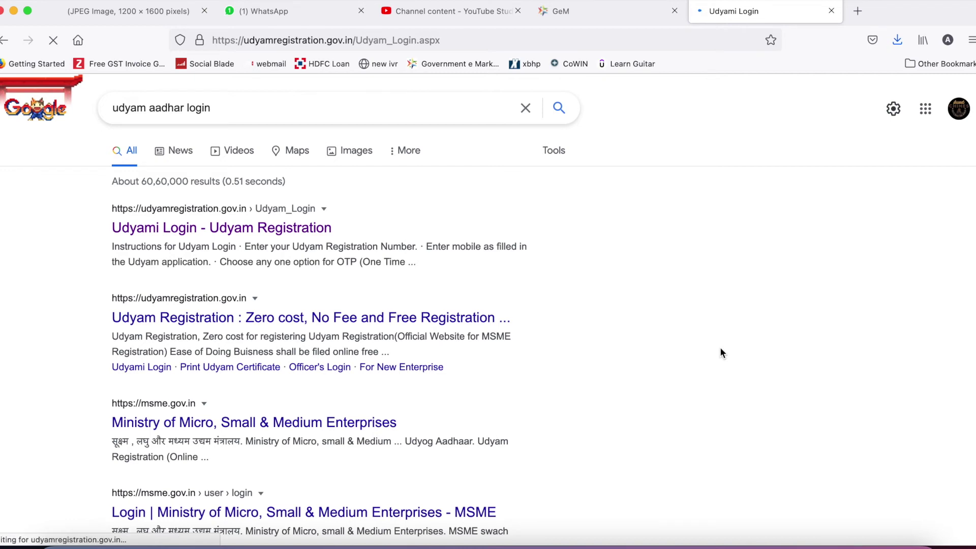
left_click(546, 11)
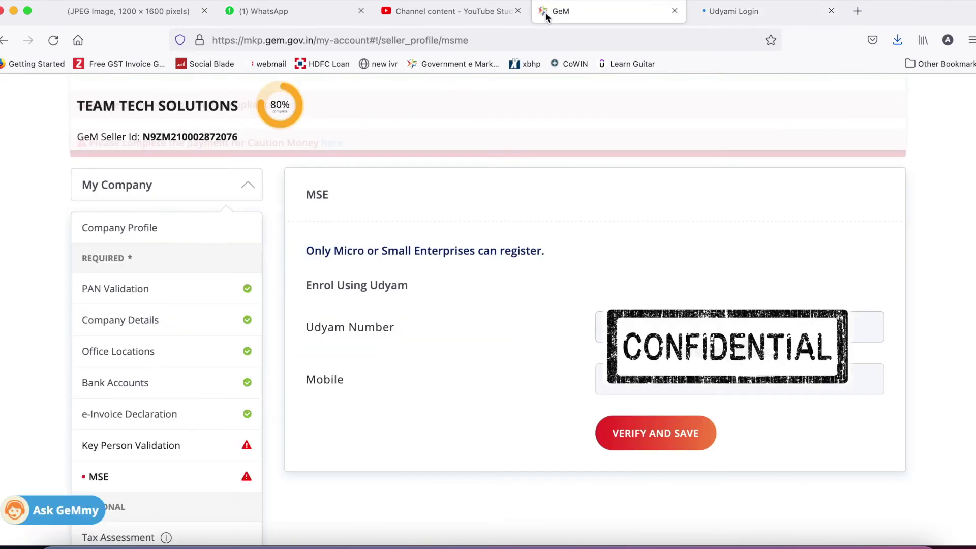
Retry the Udyam verification in GeM, then switch to the Udyami Login tab
left_click(660, 433)
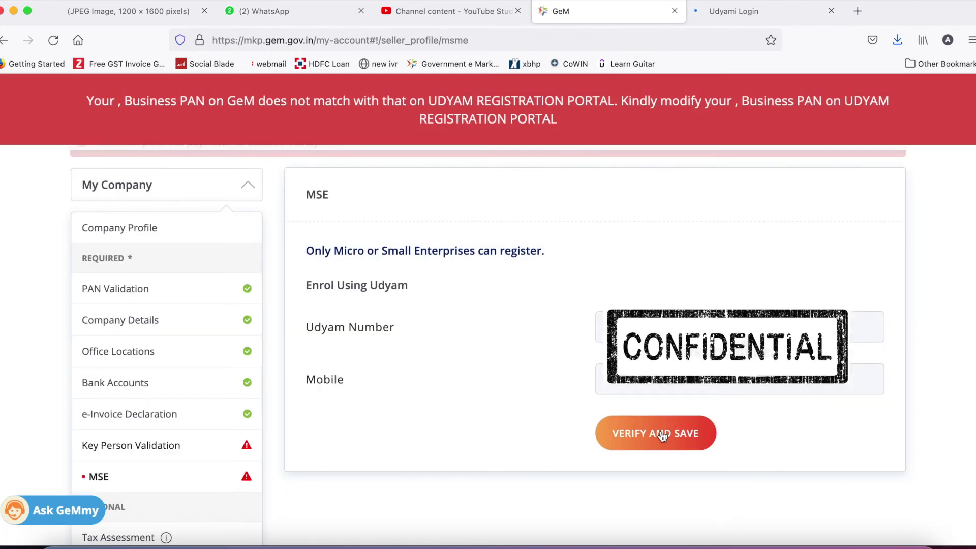
left_click(712, 12)
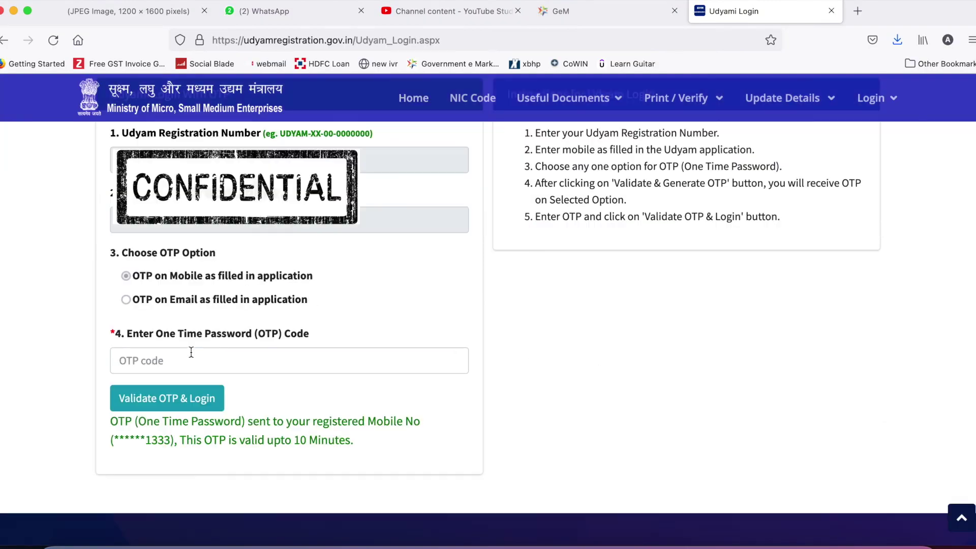
Log in to the Udyam portal with the one-time code, review PAN details, and return to GeM
left_click(188, 356)
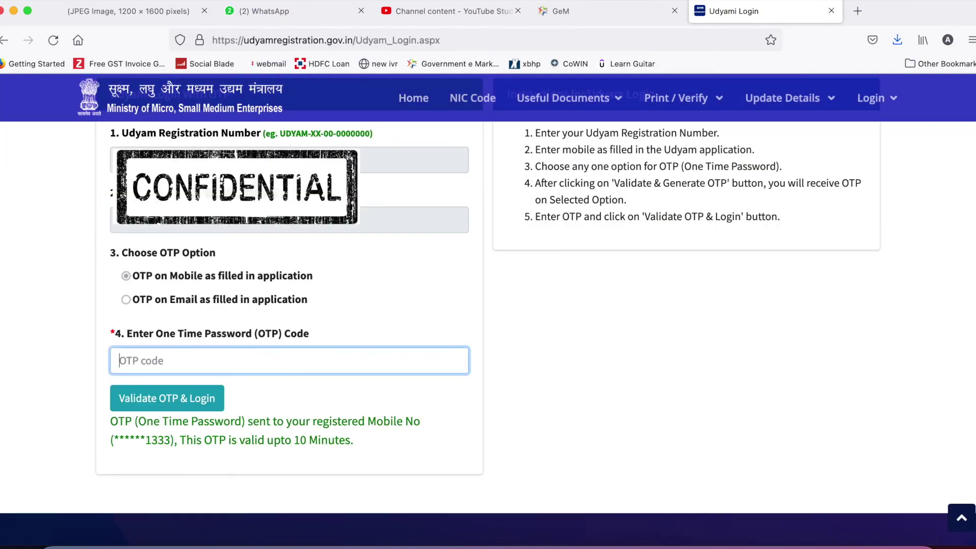
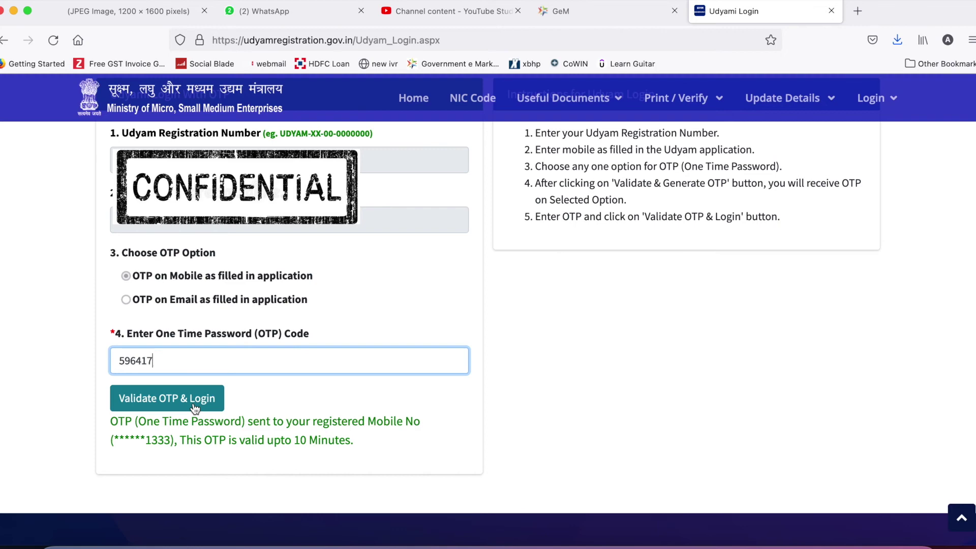
left_click(193, 402)
scroll(193, 408, "down", 3)
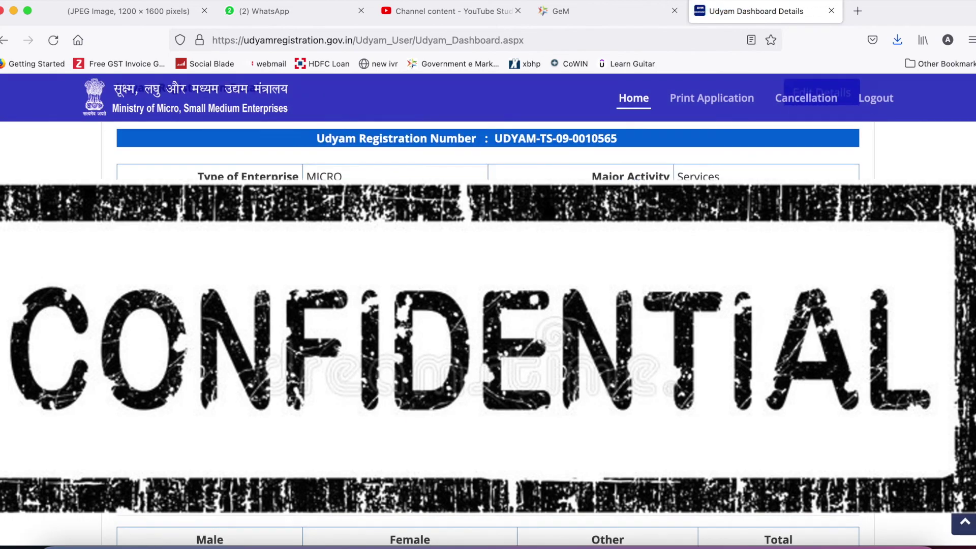
scroll(488, 305, "down", 3)
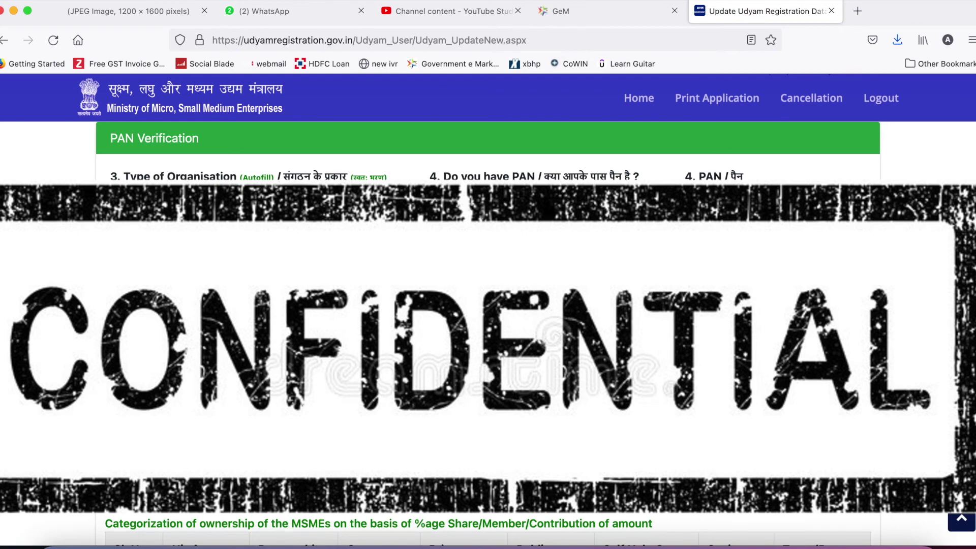
key("ctrl+shift+Tab")
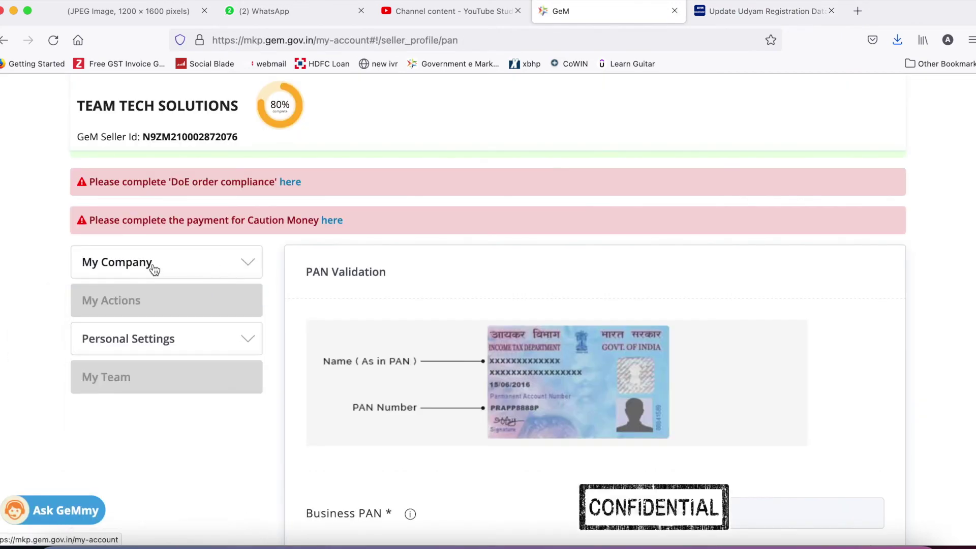
Answer No to the MSME question in Company Profile, save it, and open DoE Order Compliance
left_click(154, 270)
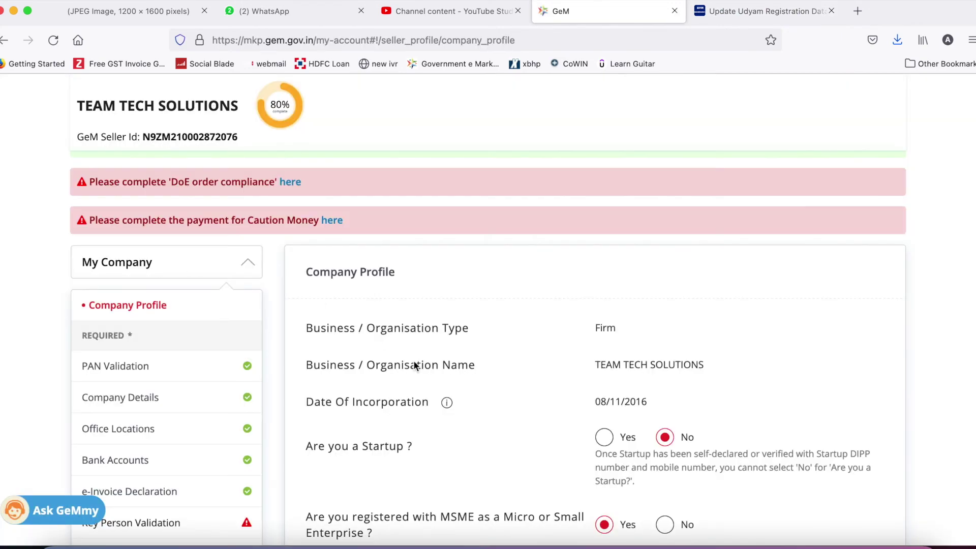
scroll(414, 365, "down", 2)
scroll(413, 359, "down", 1)
left_click(663, 397)
left_click(650, 478)
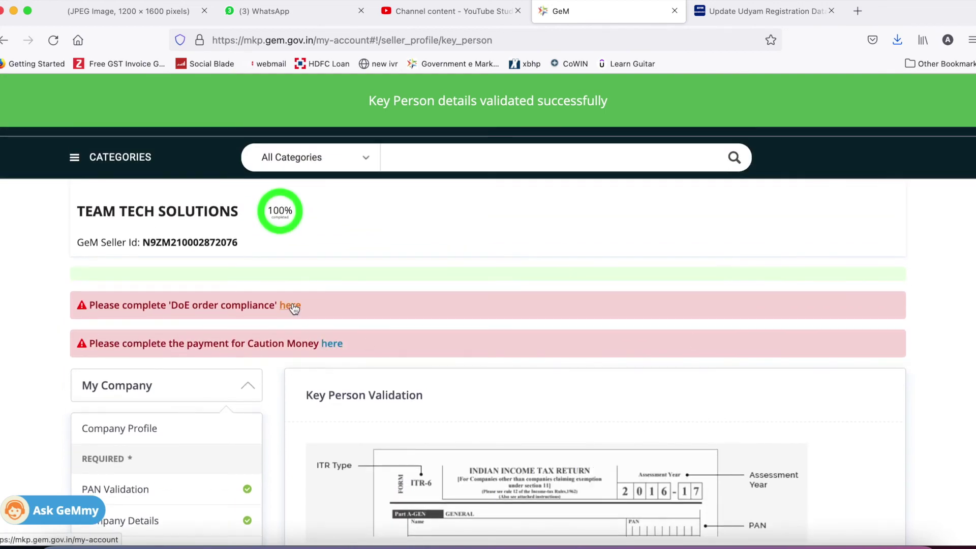
left_click(290, 305)
scroll(292, 303, "down", 3)
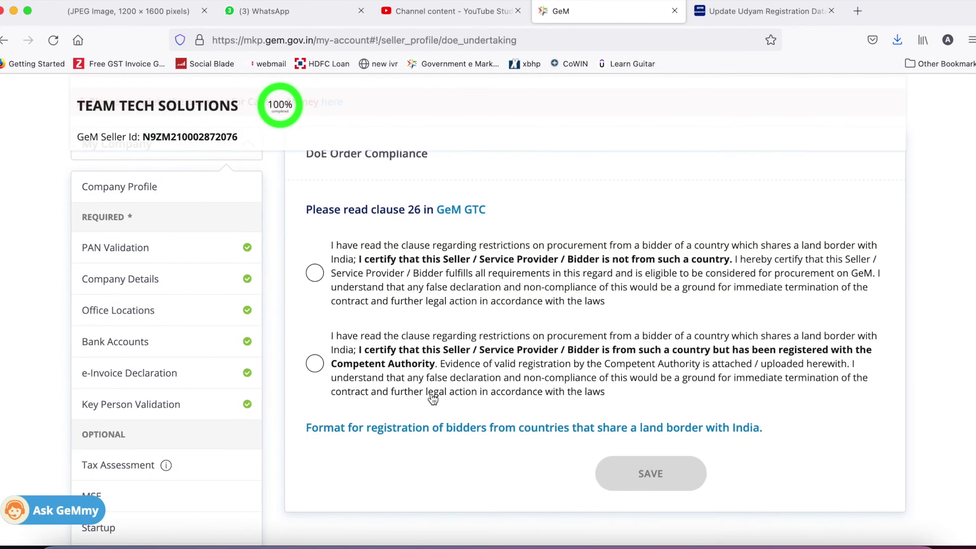
Declare the seller is not from a land-border country, verify with the one-time code, and save
left_click(316, 274)
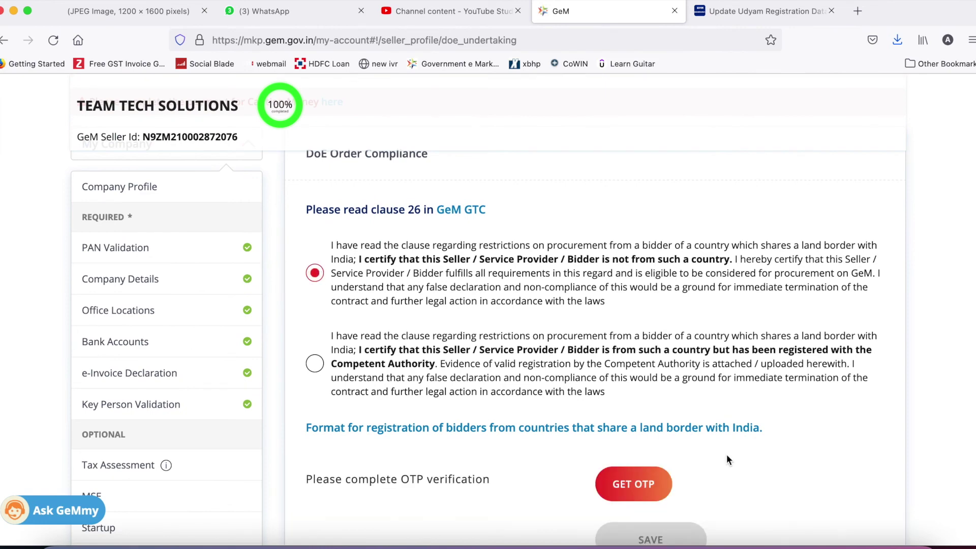
left_click(633, 483)
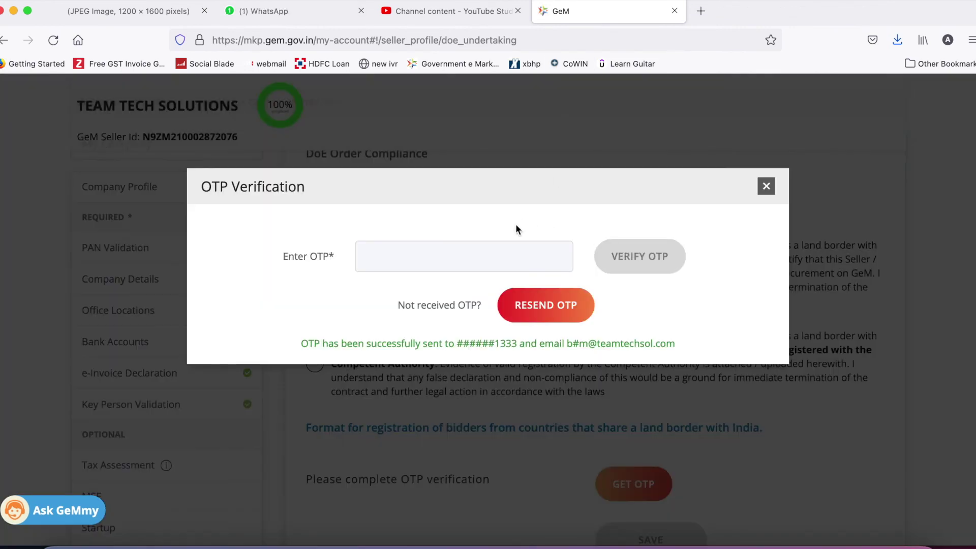
left_click(569, 256)
left_click(631, 255)
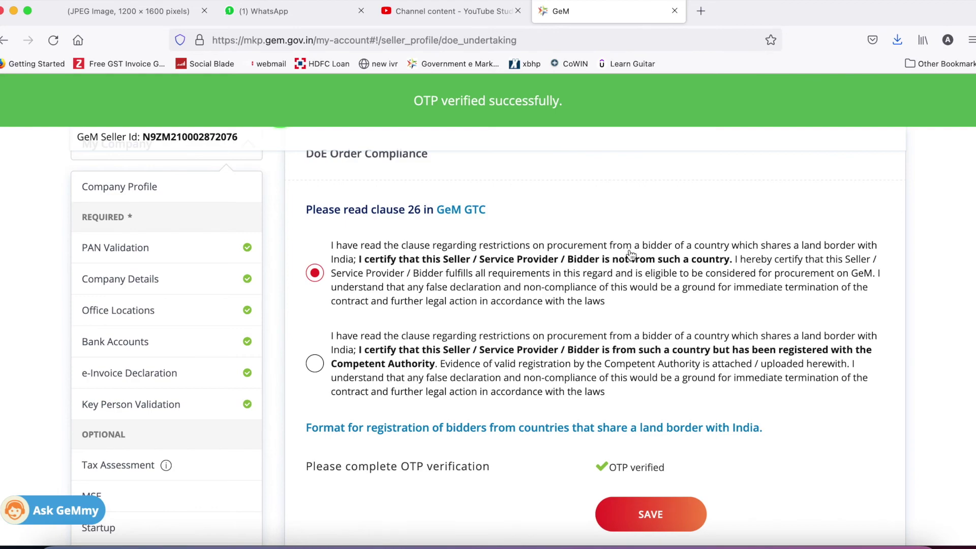
scroll(655, 316, "down", 3)
left_click(661, 398)
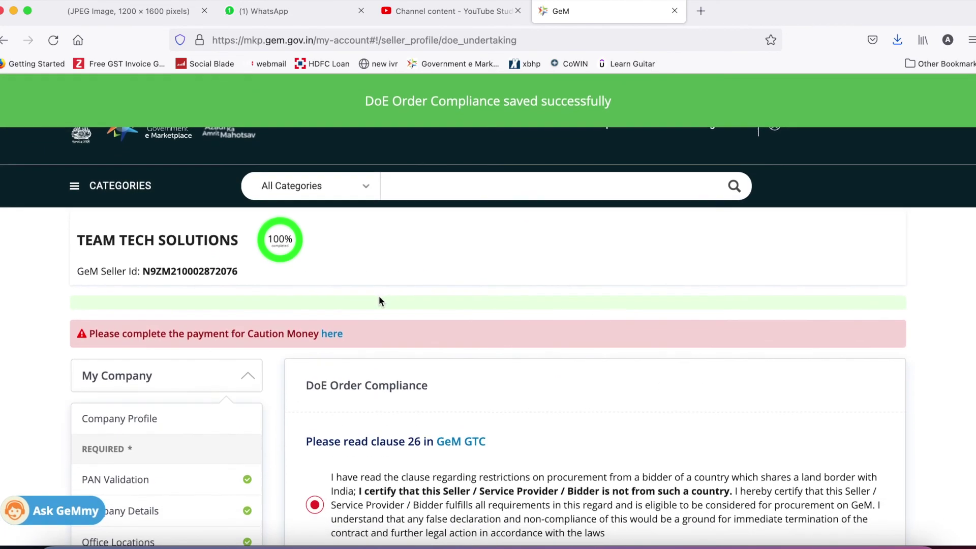
Create an AXIS caution money account with terms accepted, then screenshot the active account
left_click(332, 334)
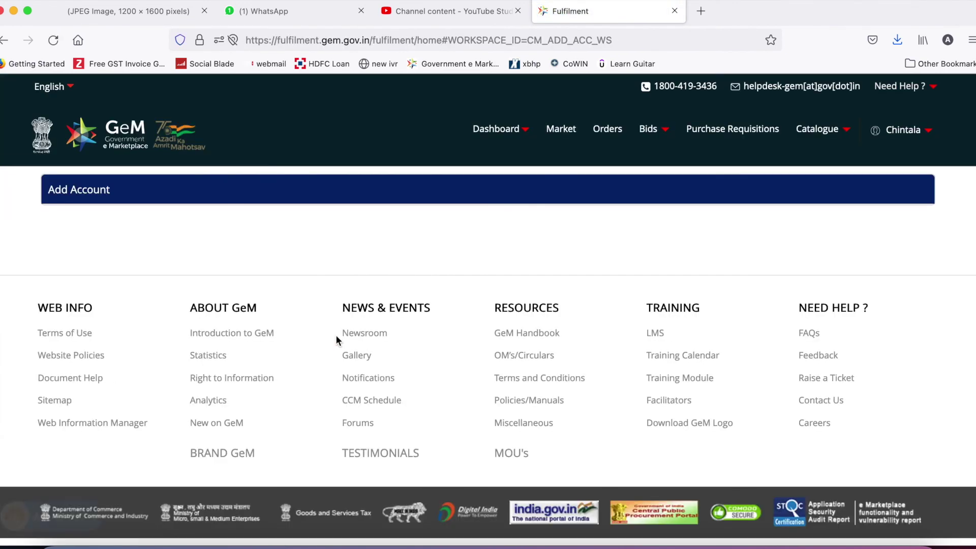
left_click(221, 234)
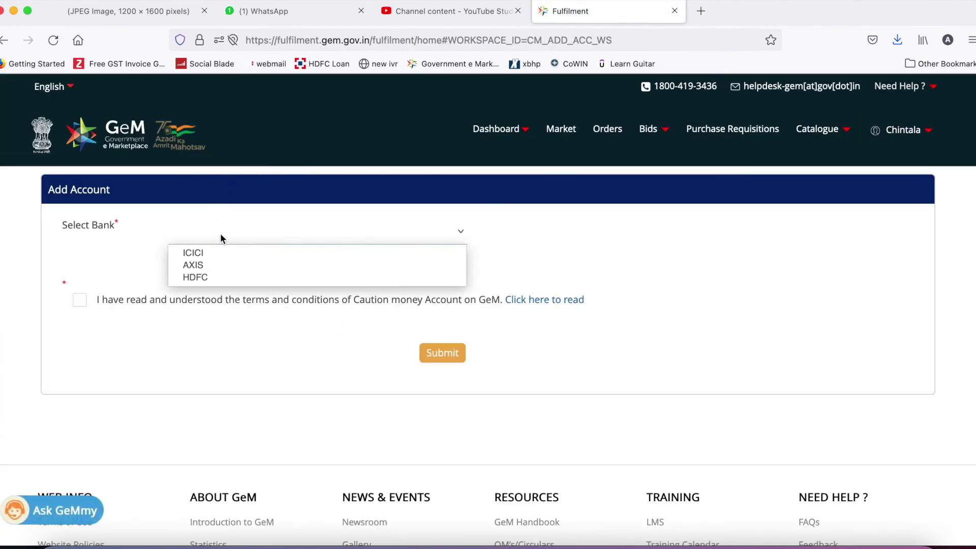
left_click(212, 266)
left_click(81, 301)
left_click(444, 353)
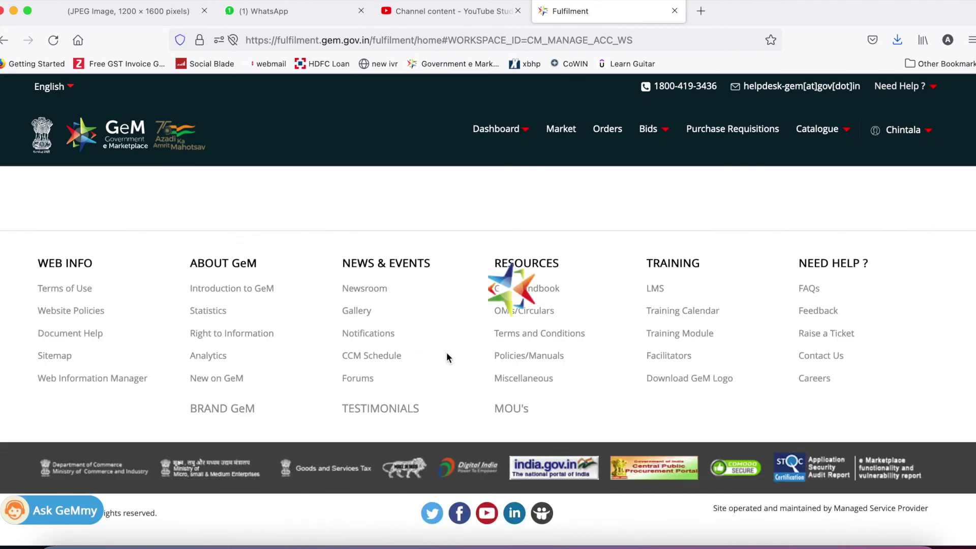
key("super+shift+3")
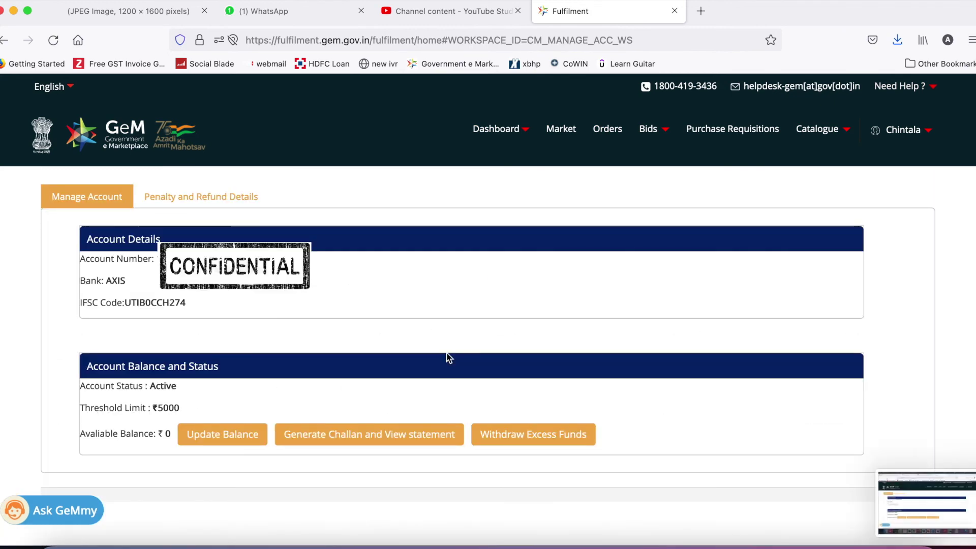